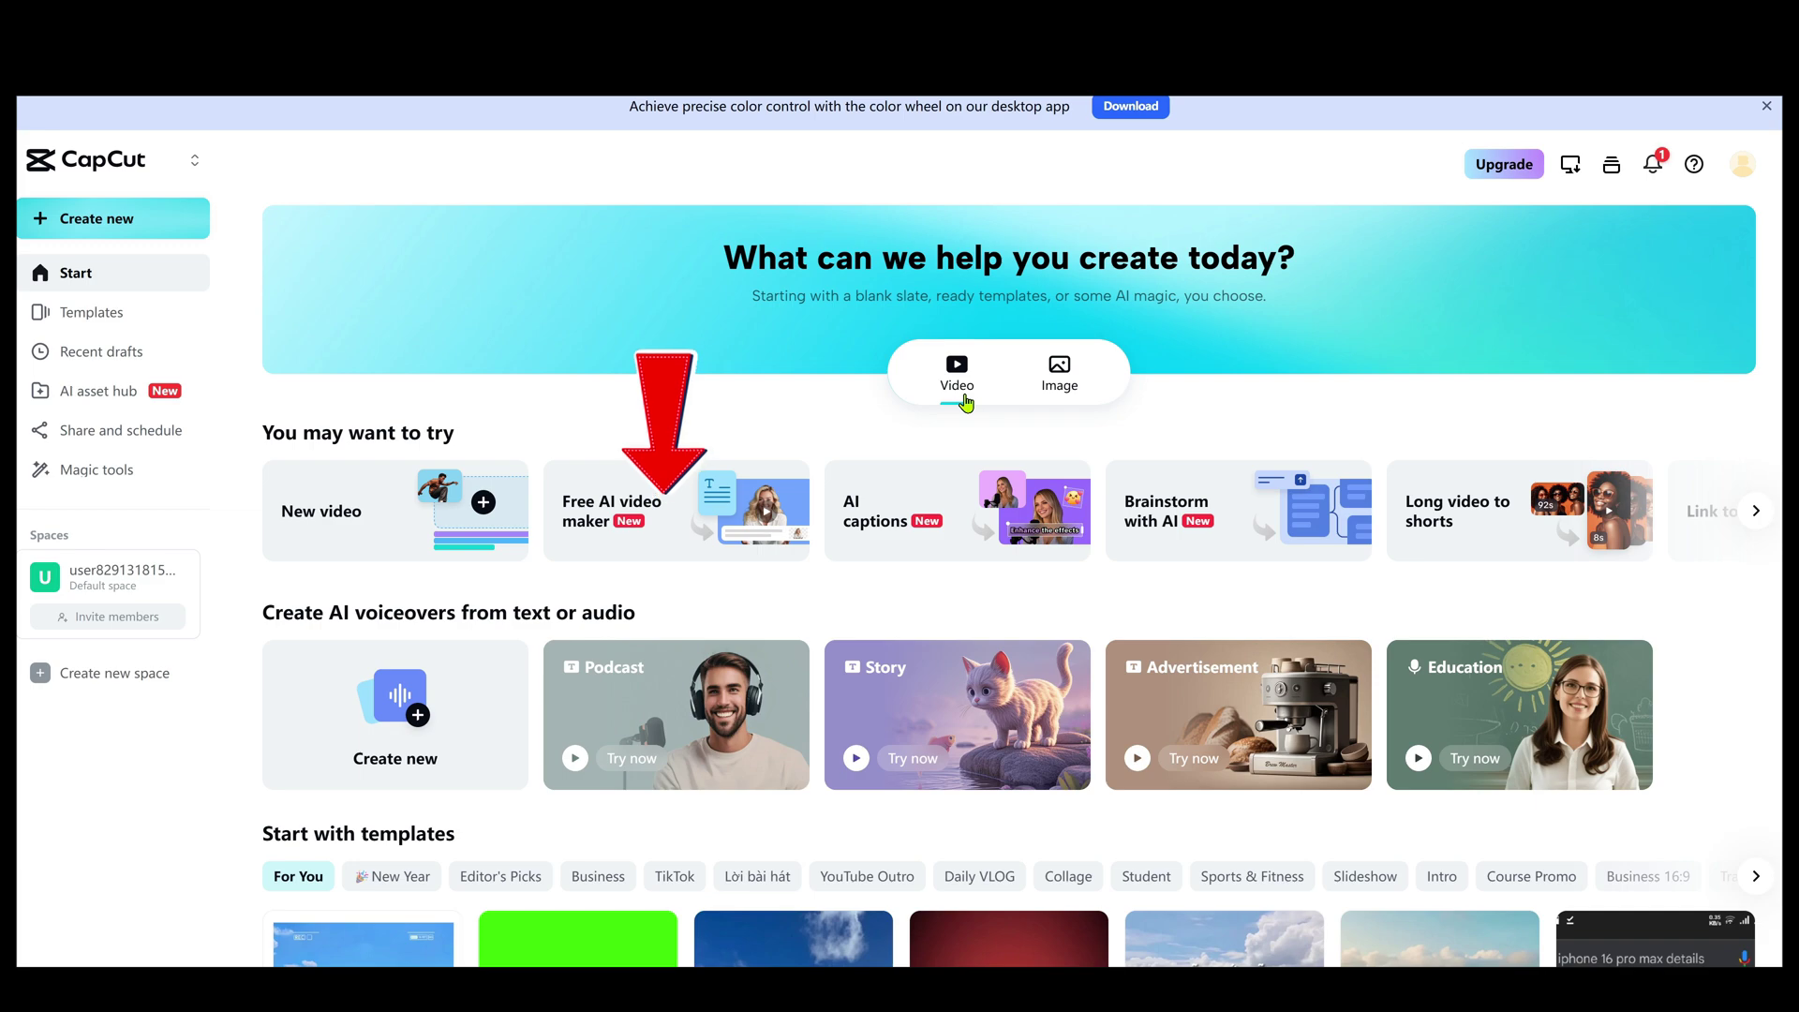
# - Open the Free AI video maker card under 'You may want to try'
pyautogui.click(671, 518)
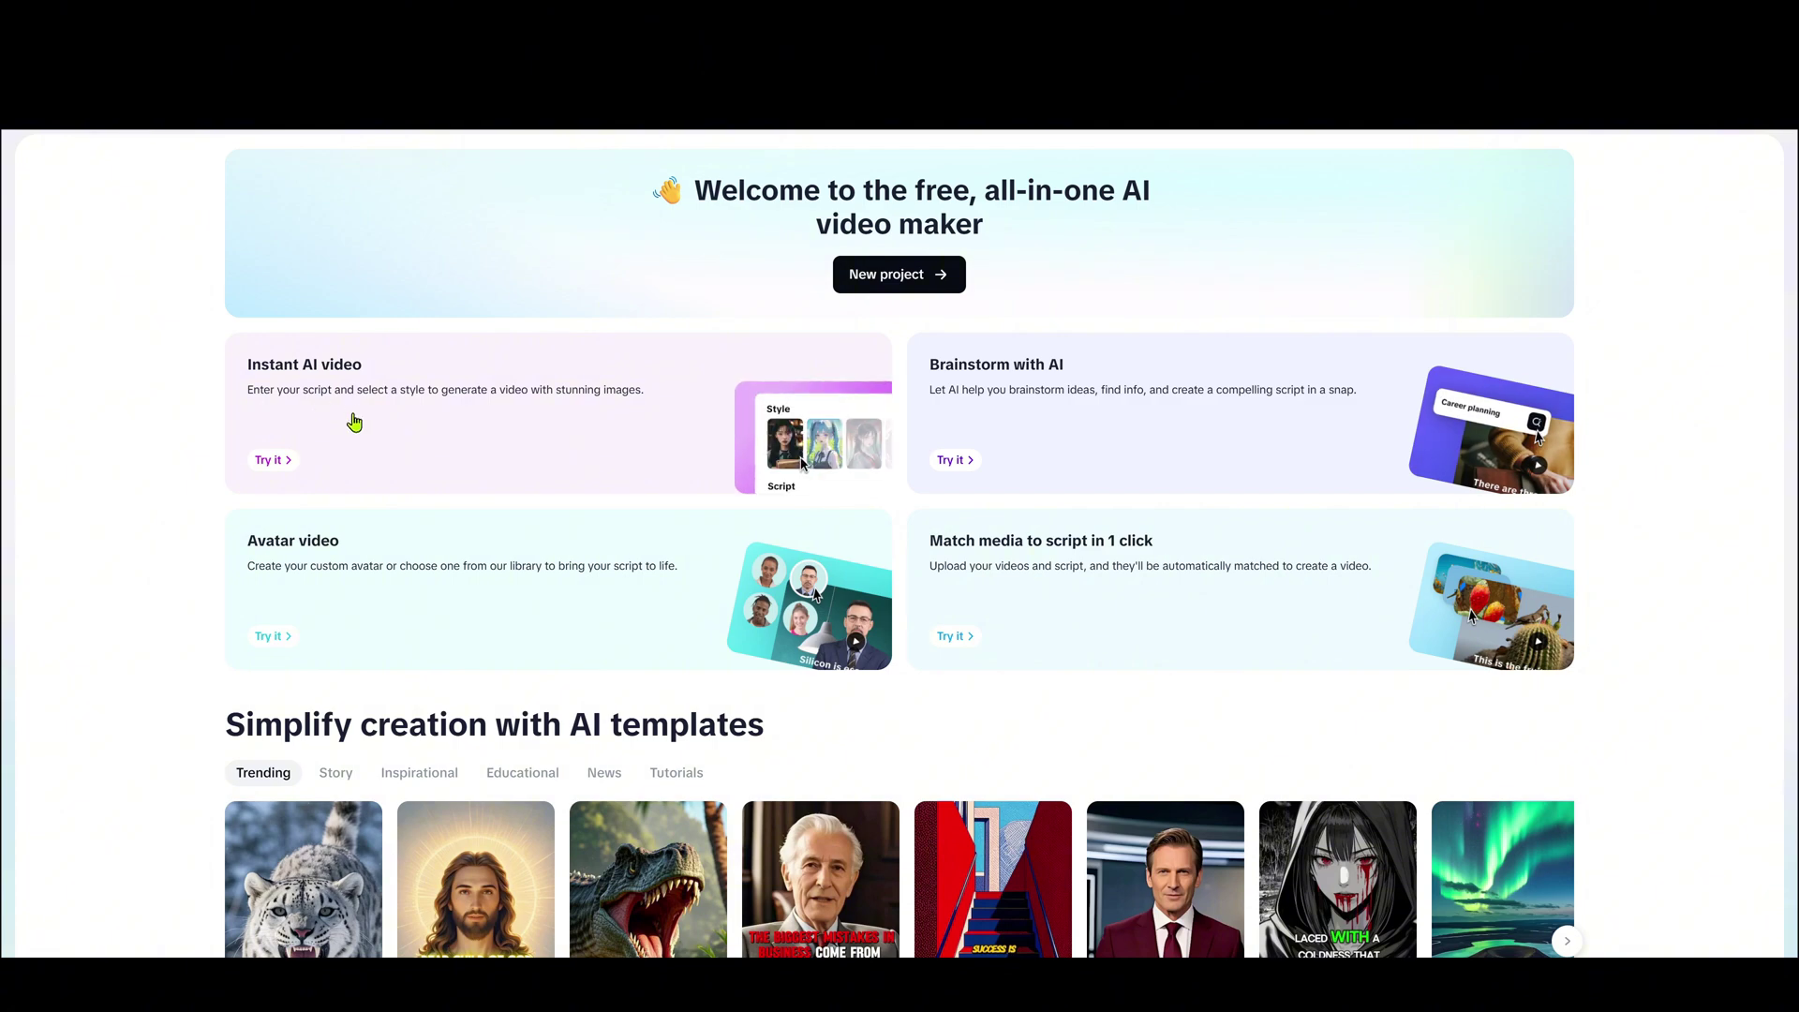
# - Start an Instant AI video and page through the style carousel to pick Cartoon 3D at 16:9
pyautogui.click(272, 460)
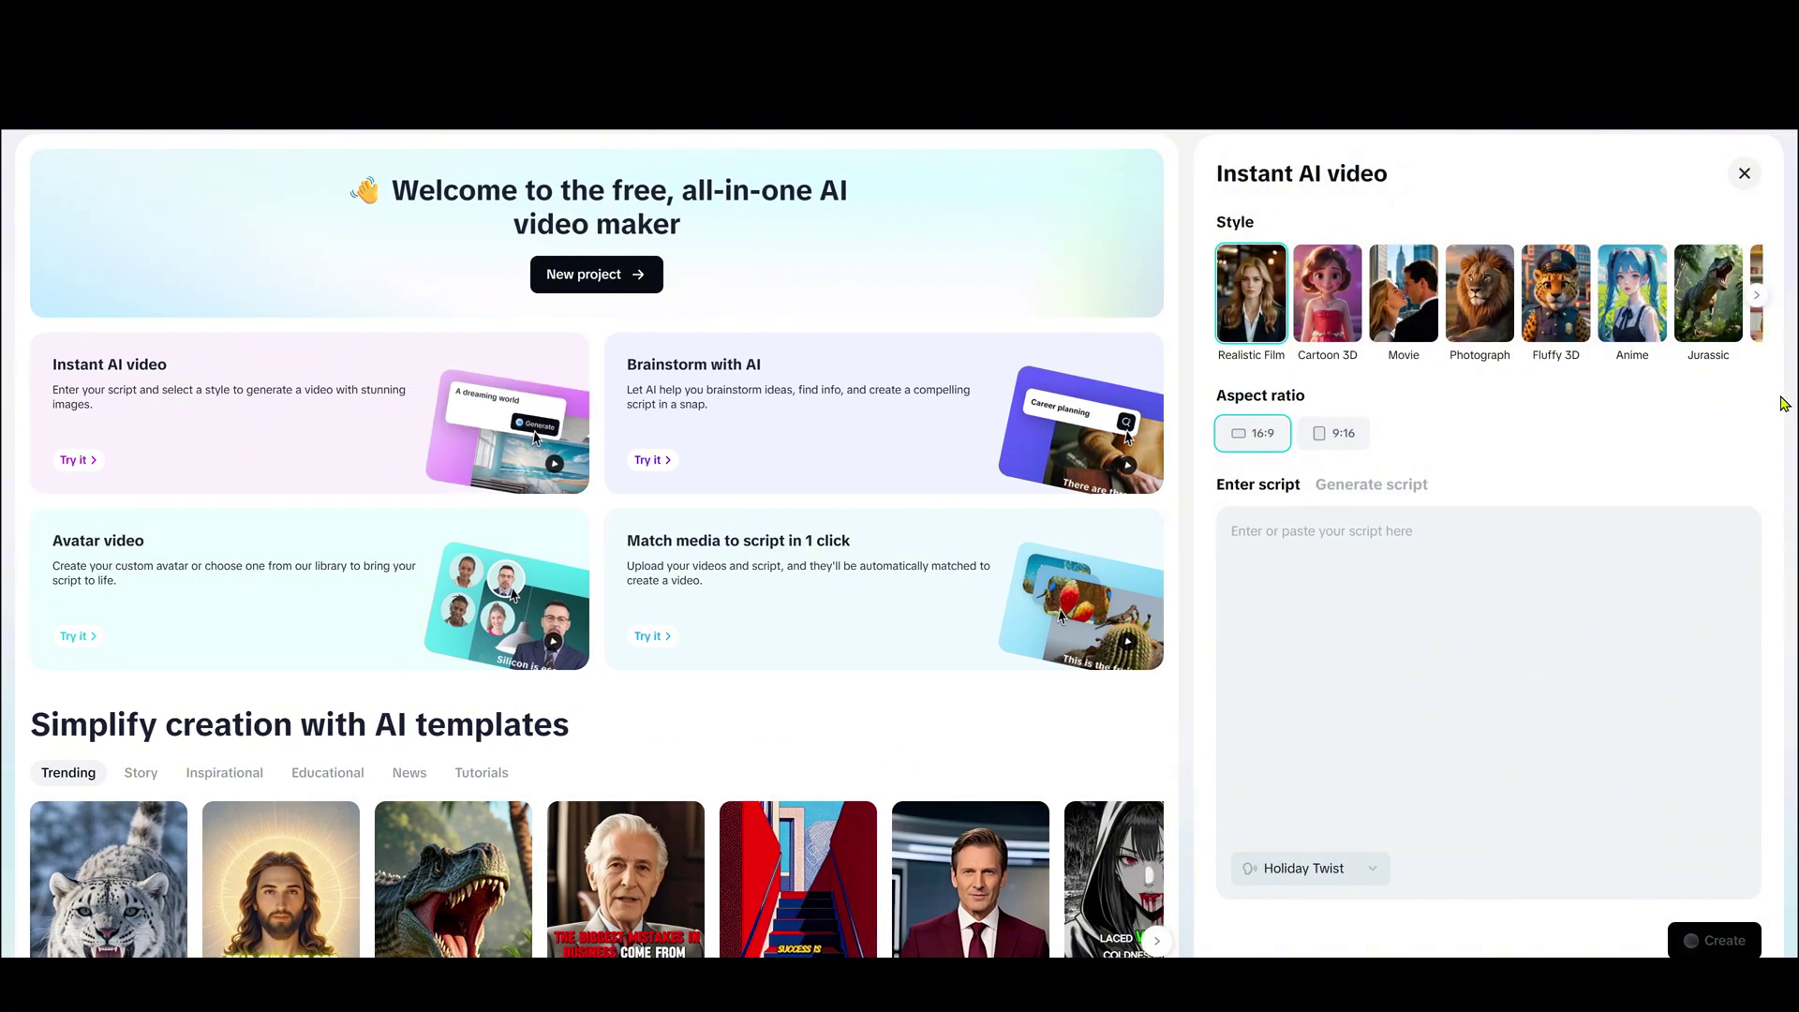
pyautogui.click(1753, 297)
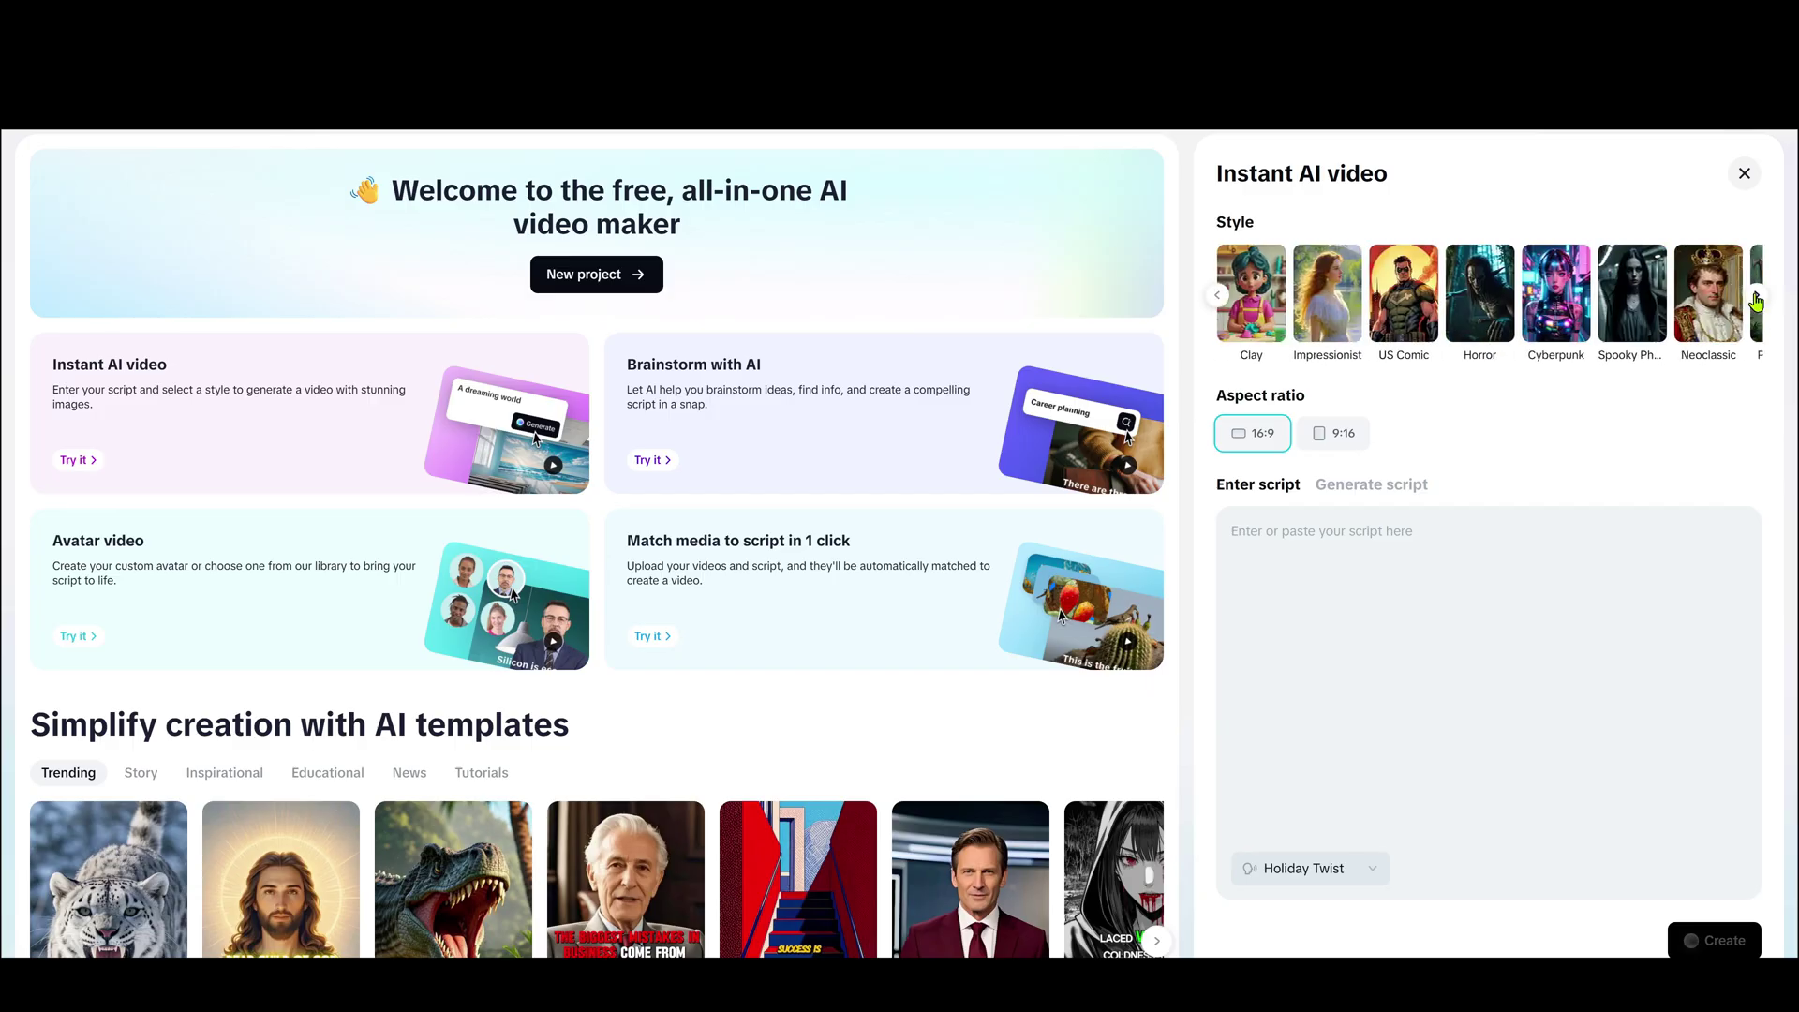
pyautogui.click(1754, 297)
pyautogui.click(1229, 298)
pyautogui.click(1228, 298)
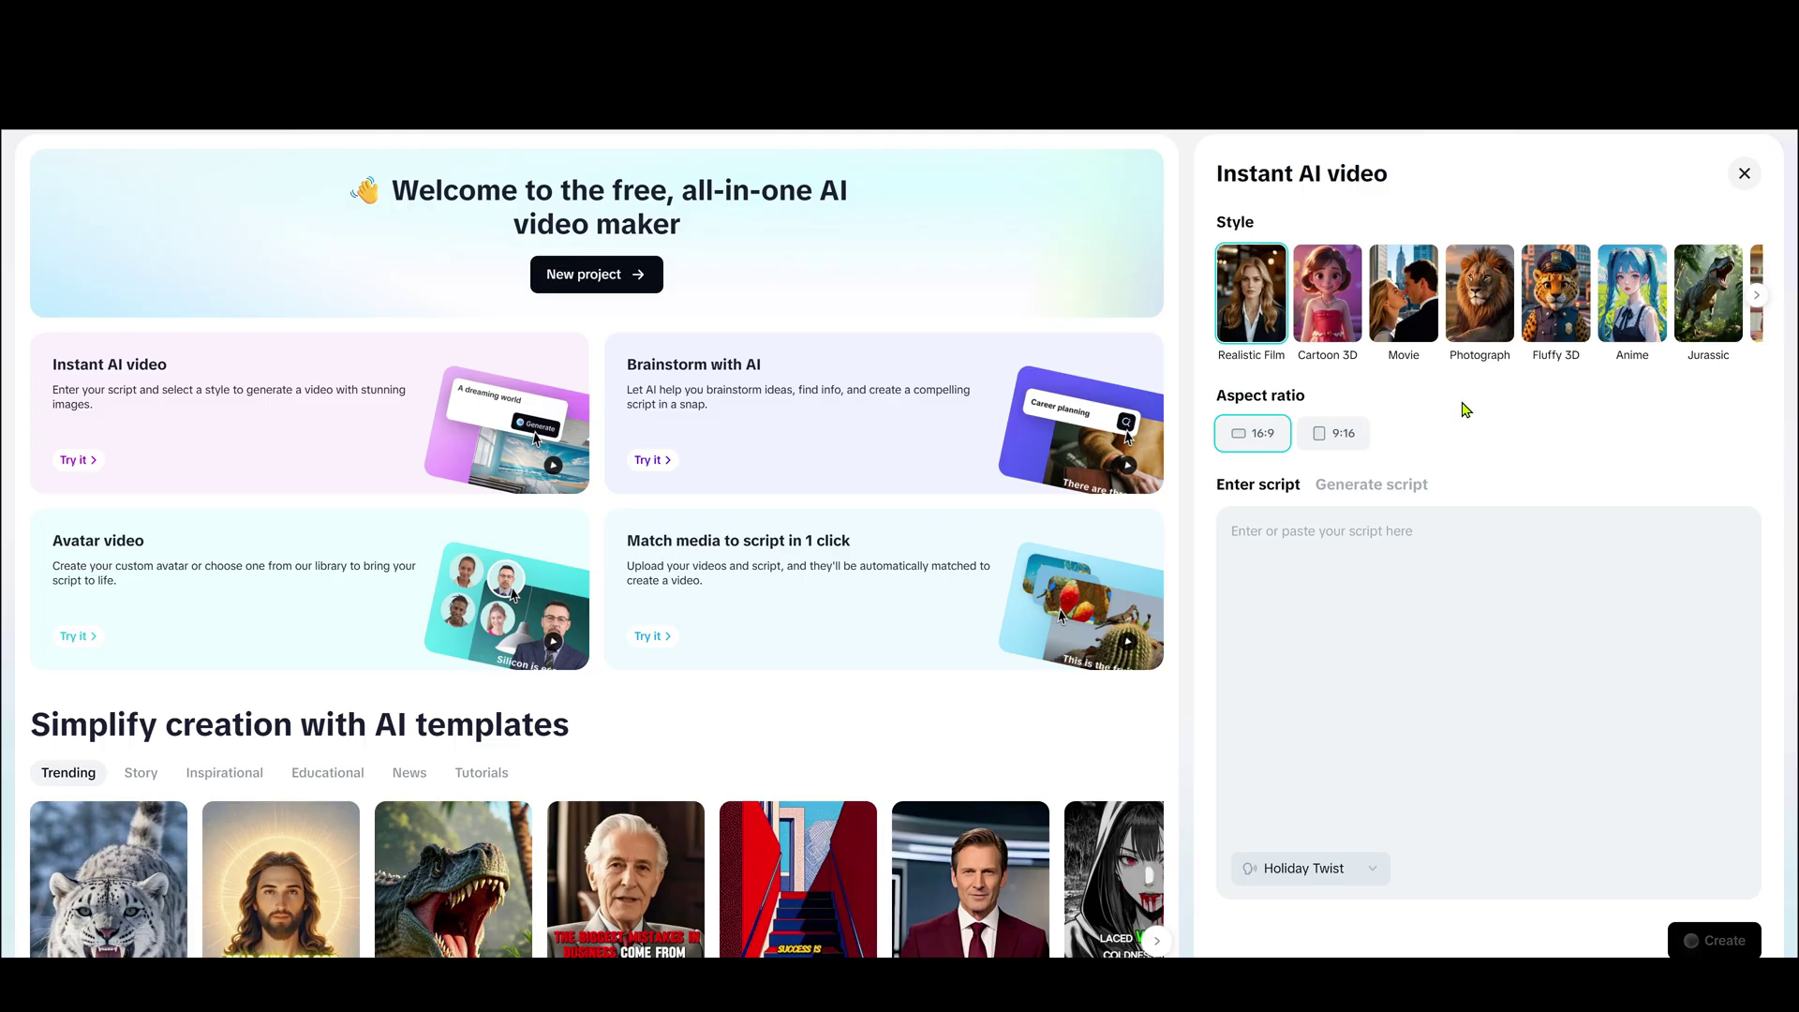
pyautogui.hscroll(2, 1342, 337)
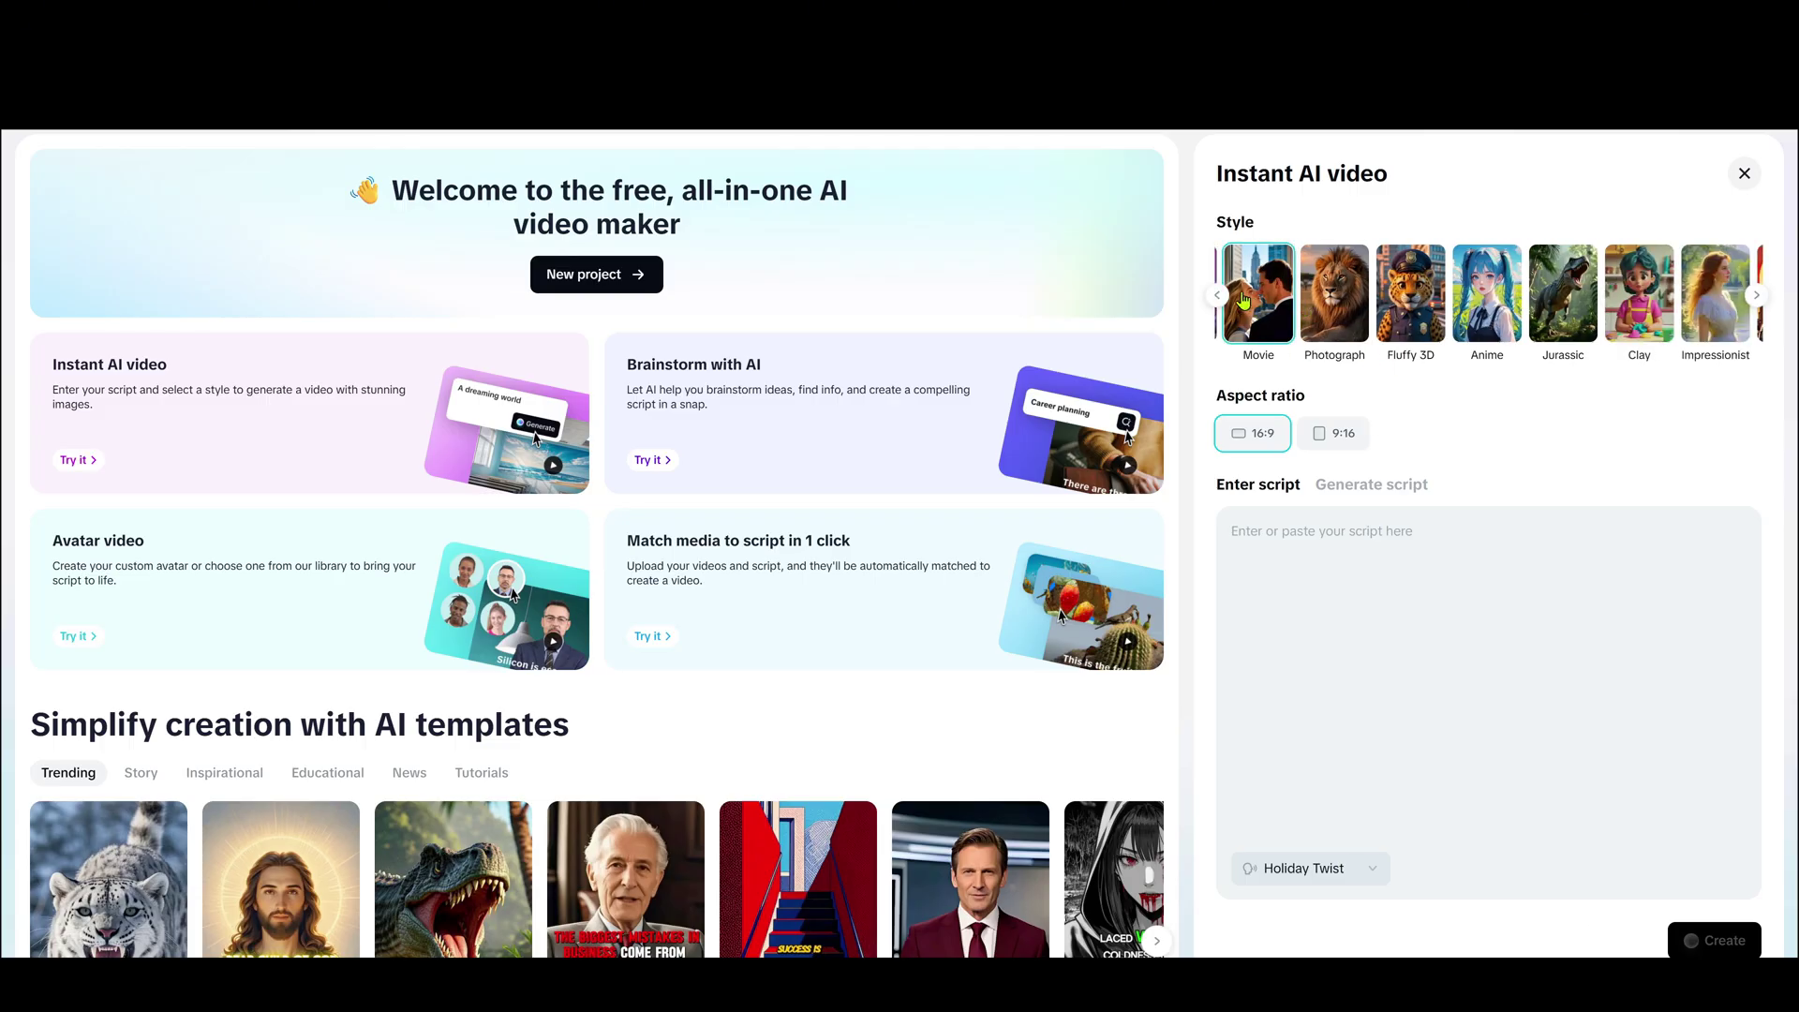
pyautogui.hscroll(-2, 1244, 298)
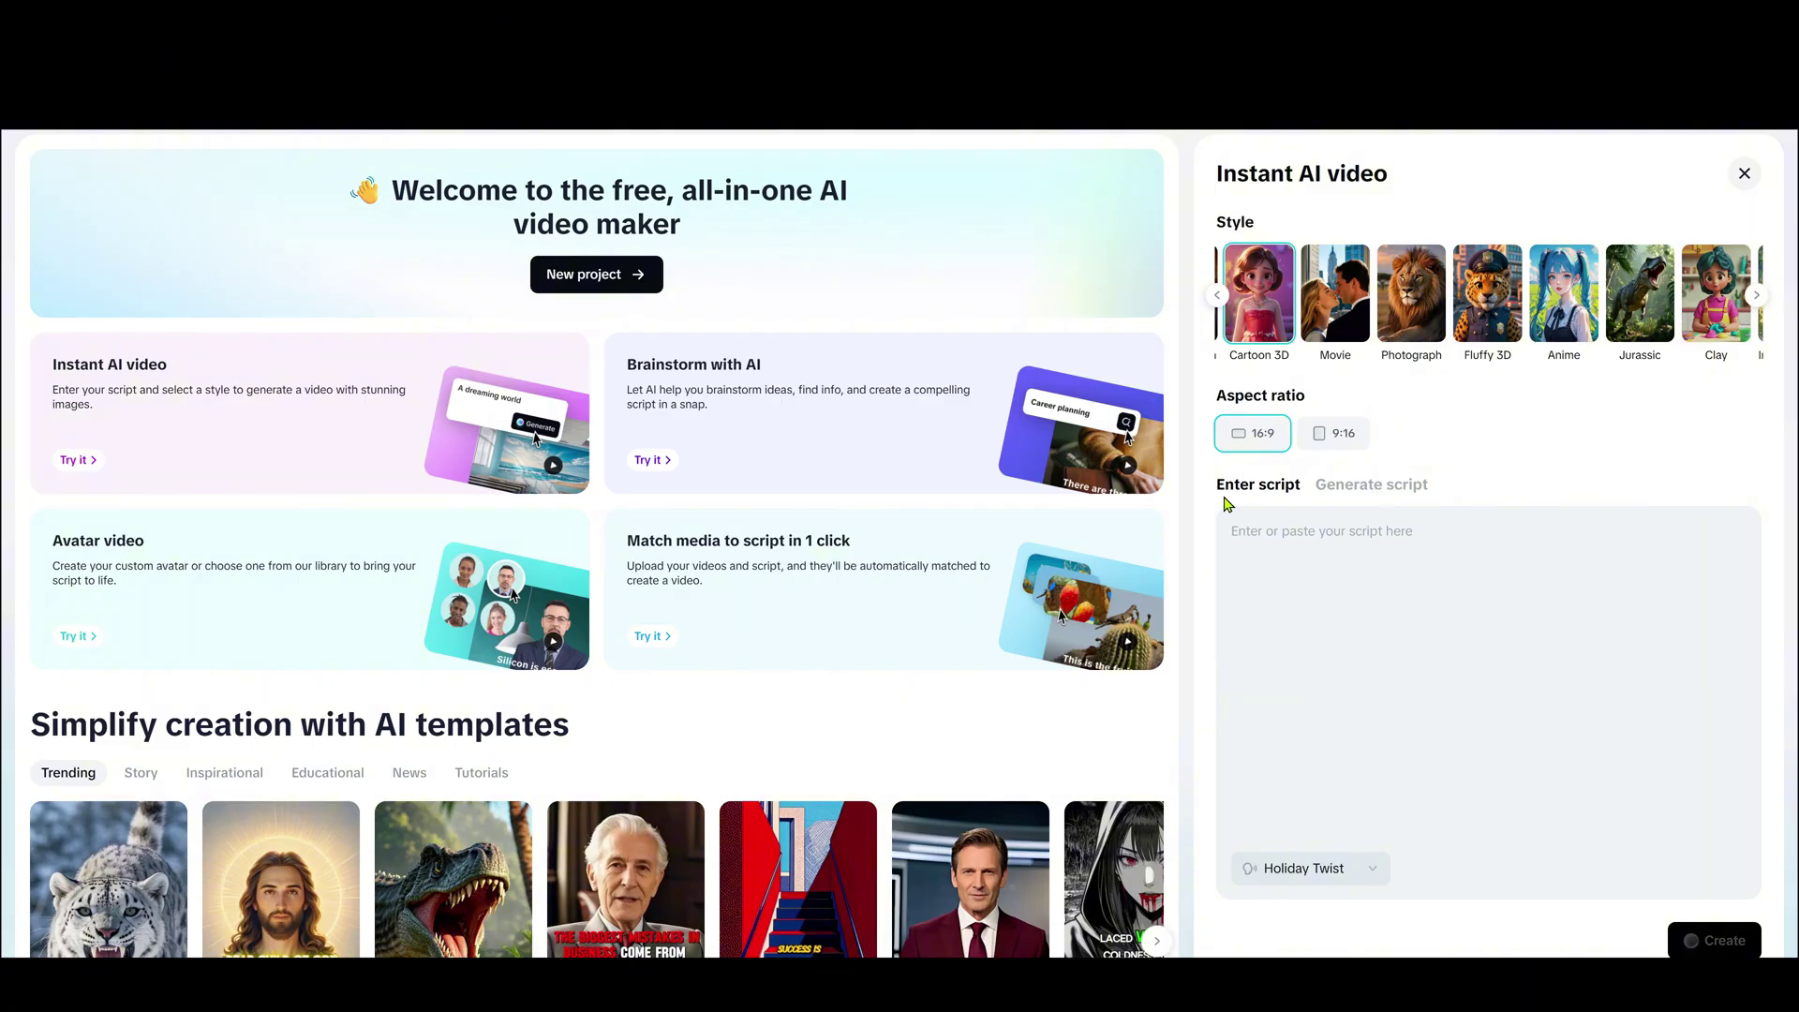
# - Switch to Generate script and paste the realistic 3D character design prompt
pyautogui.click(1373, 491)
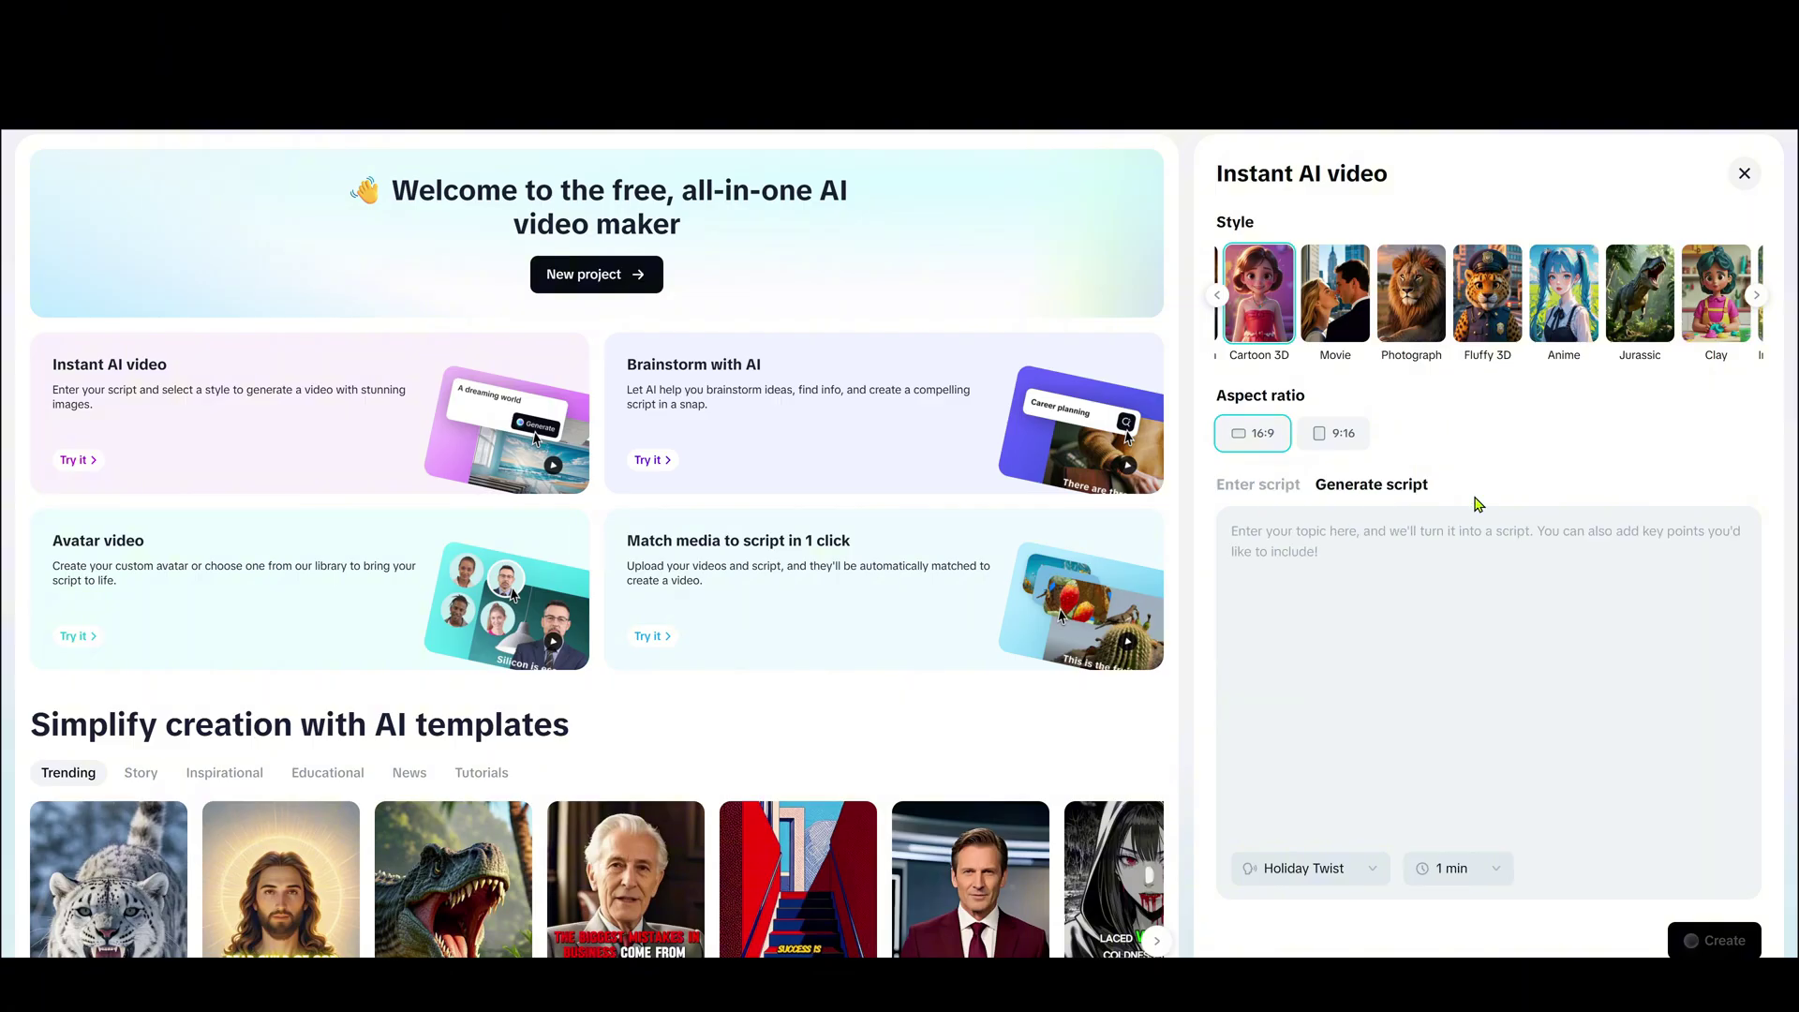
pyautogui.click(1280, 491)
pyautogui.click(1377, 496)
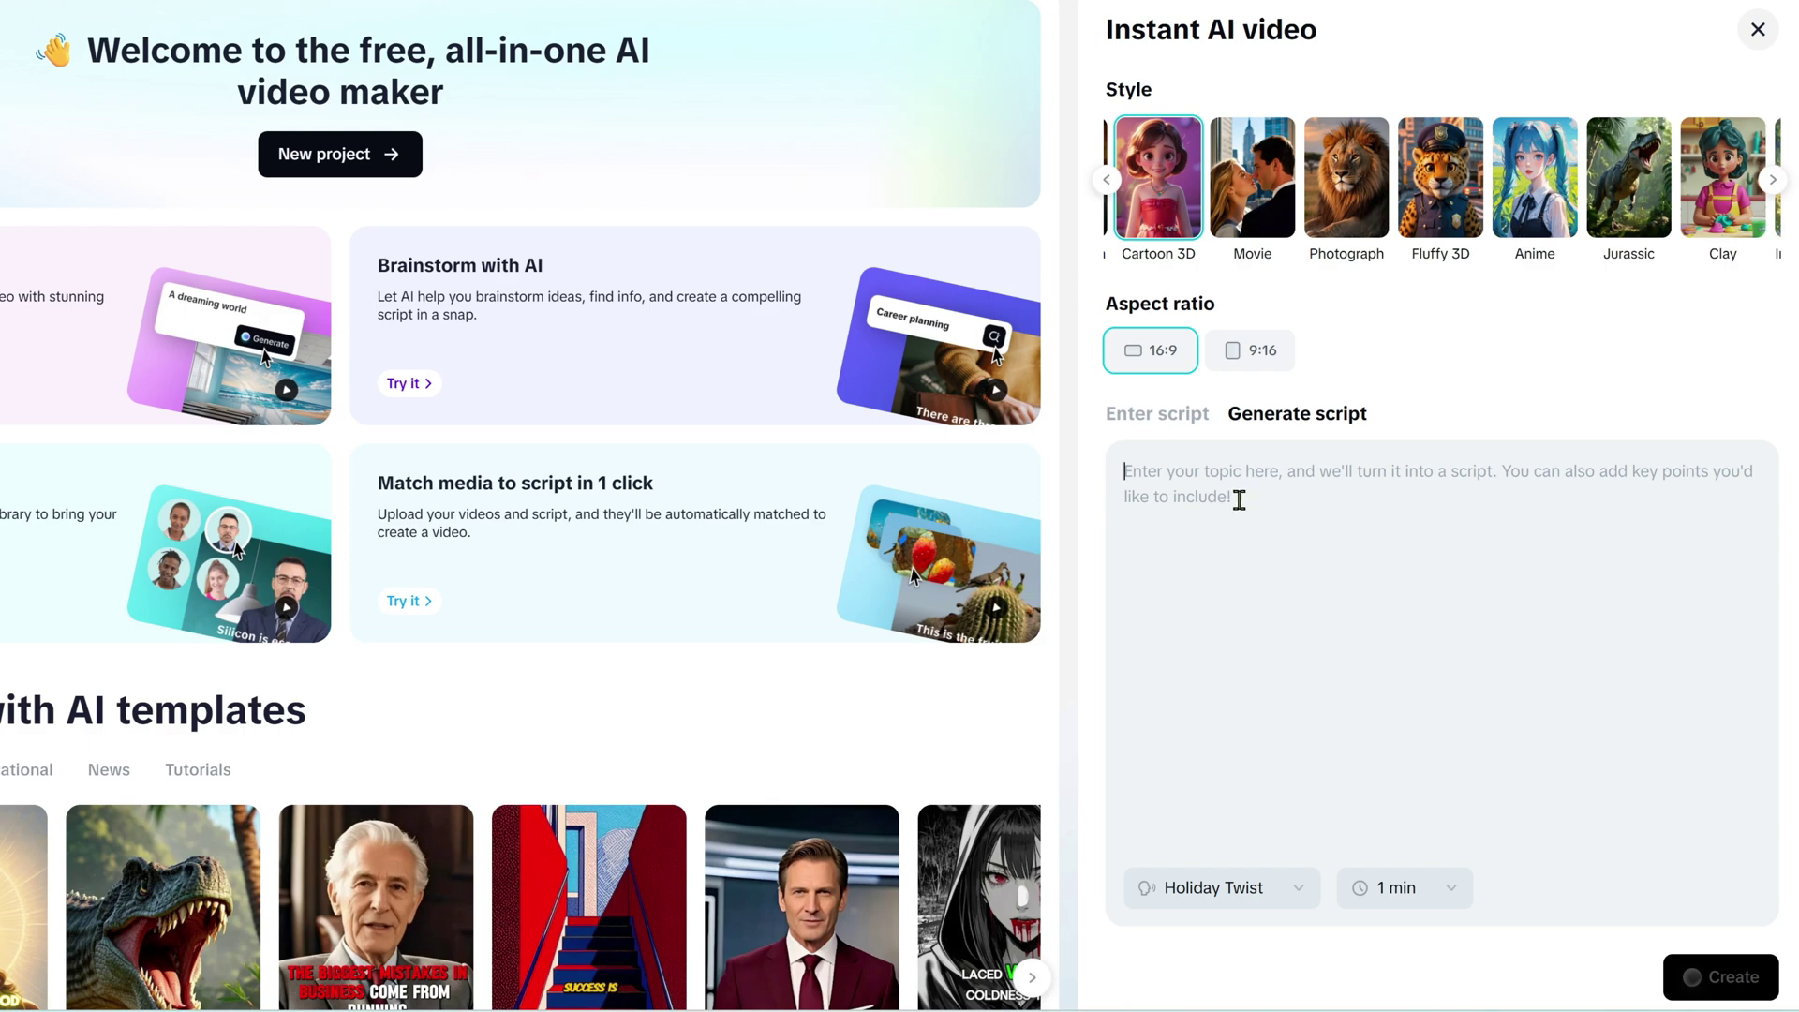
pyautogui.hotkey('ctrl', 'v')
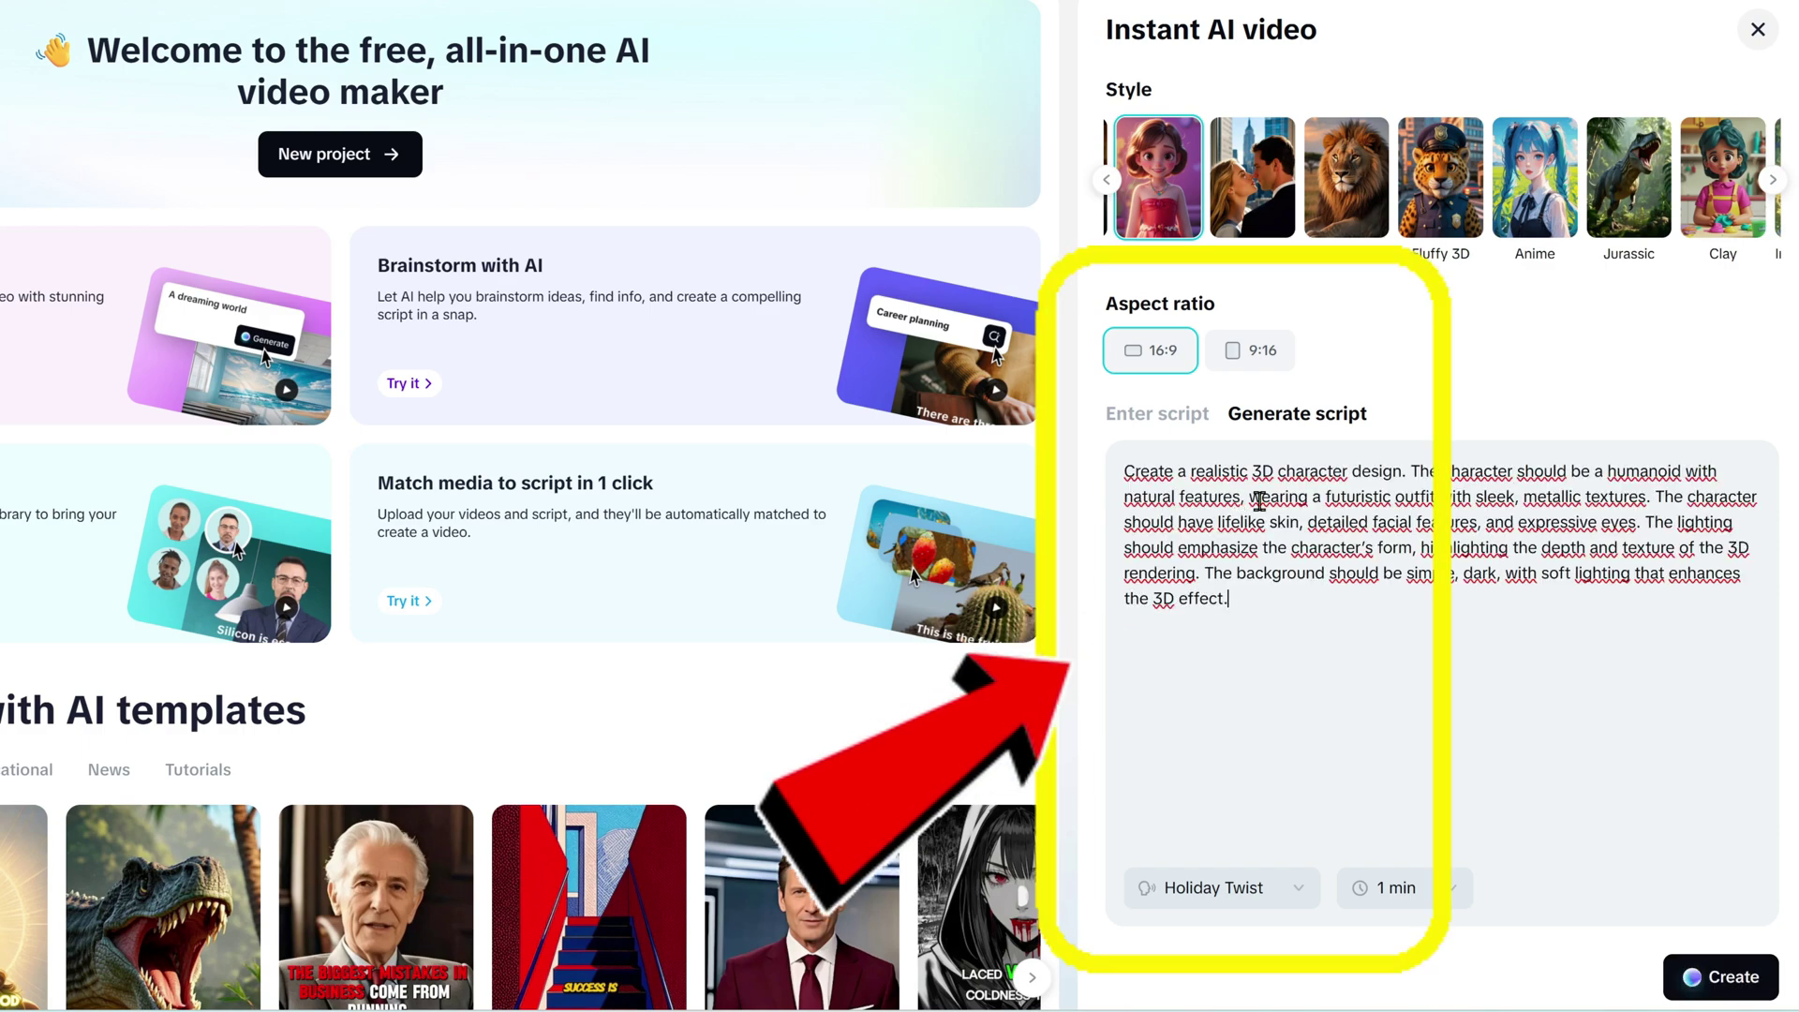
# - Choose Yukiko as the narrator voice and keep the duration at 1 min
pyautogui.click(1299, 890)
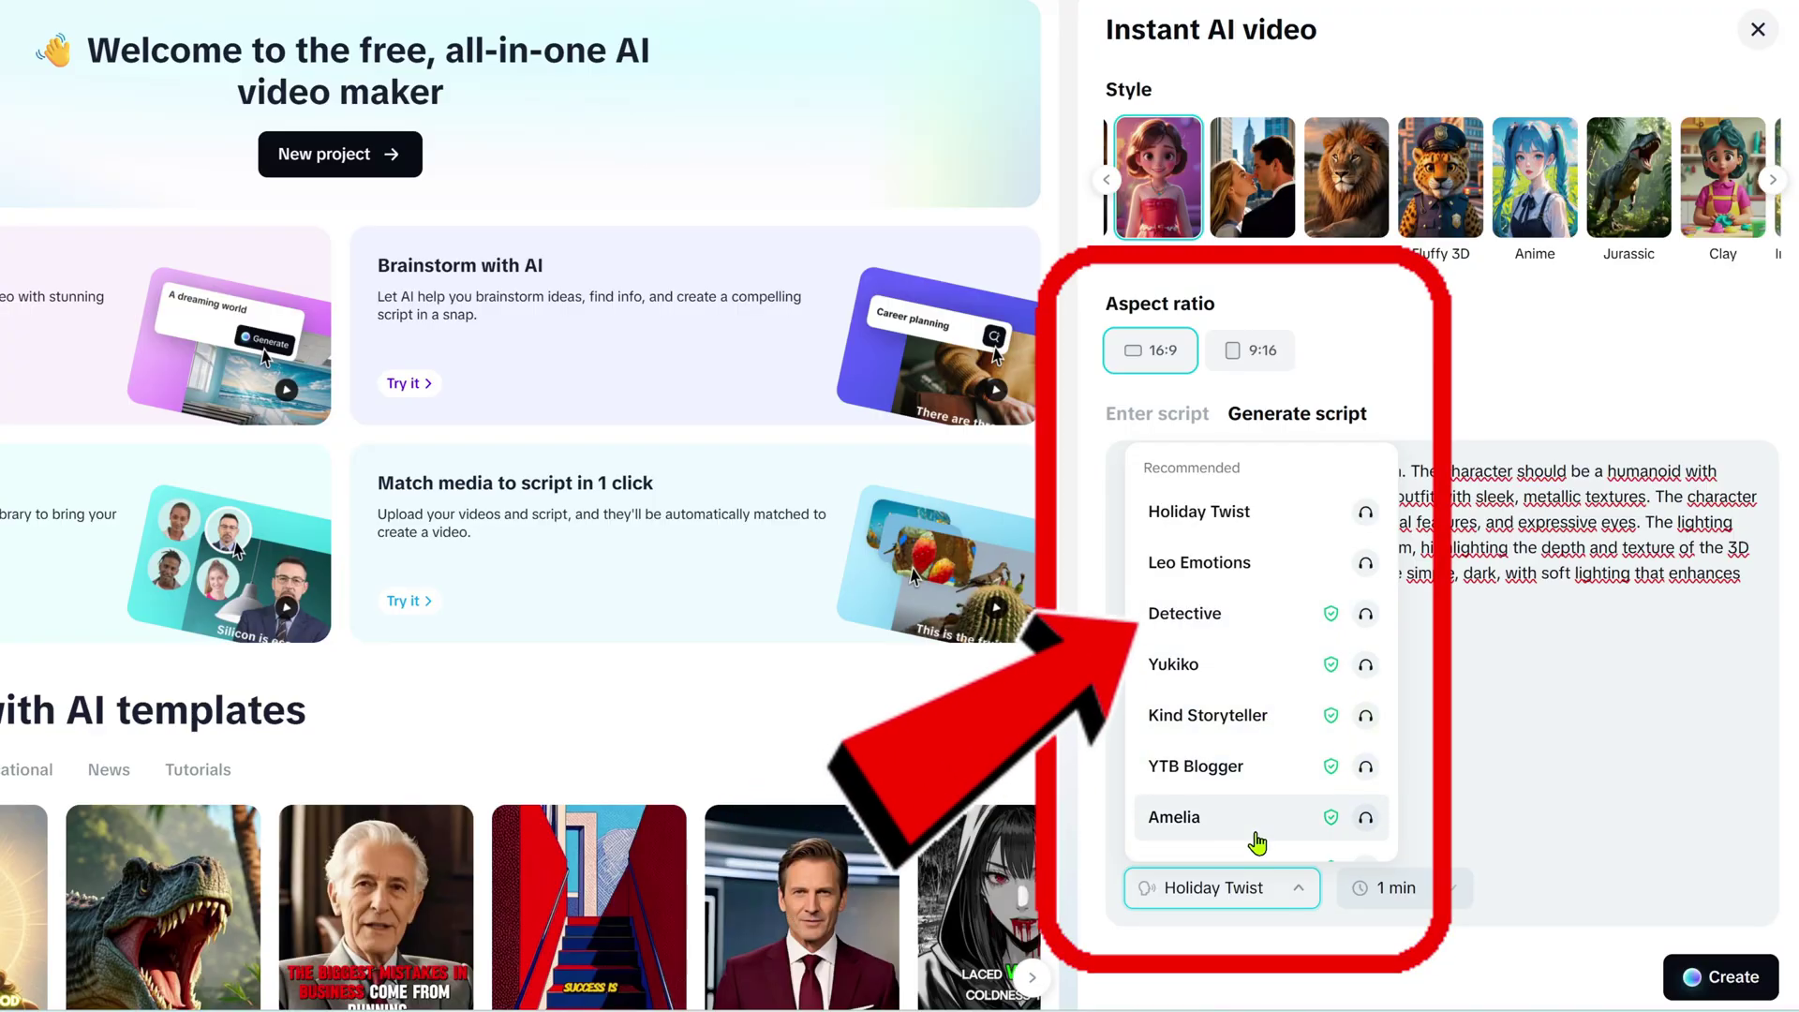
pyautogui.scroll(-2, 1265, 753)
pyautogui.scroll(-3, 1260, 740)
pyautogui.scroll(8, 1257, 726)
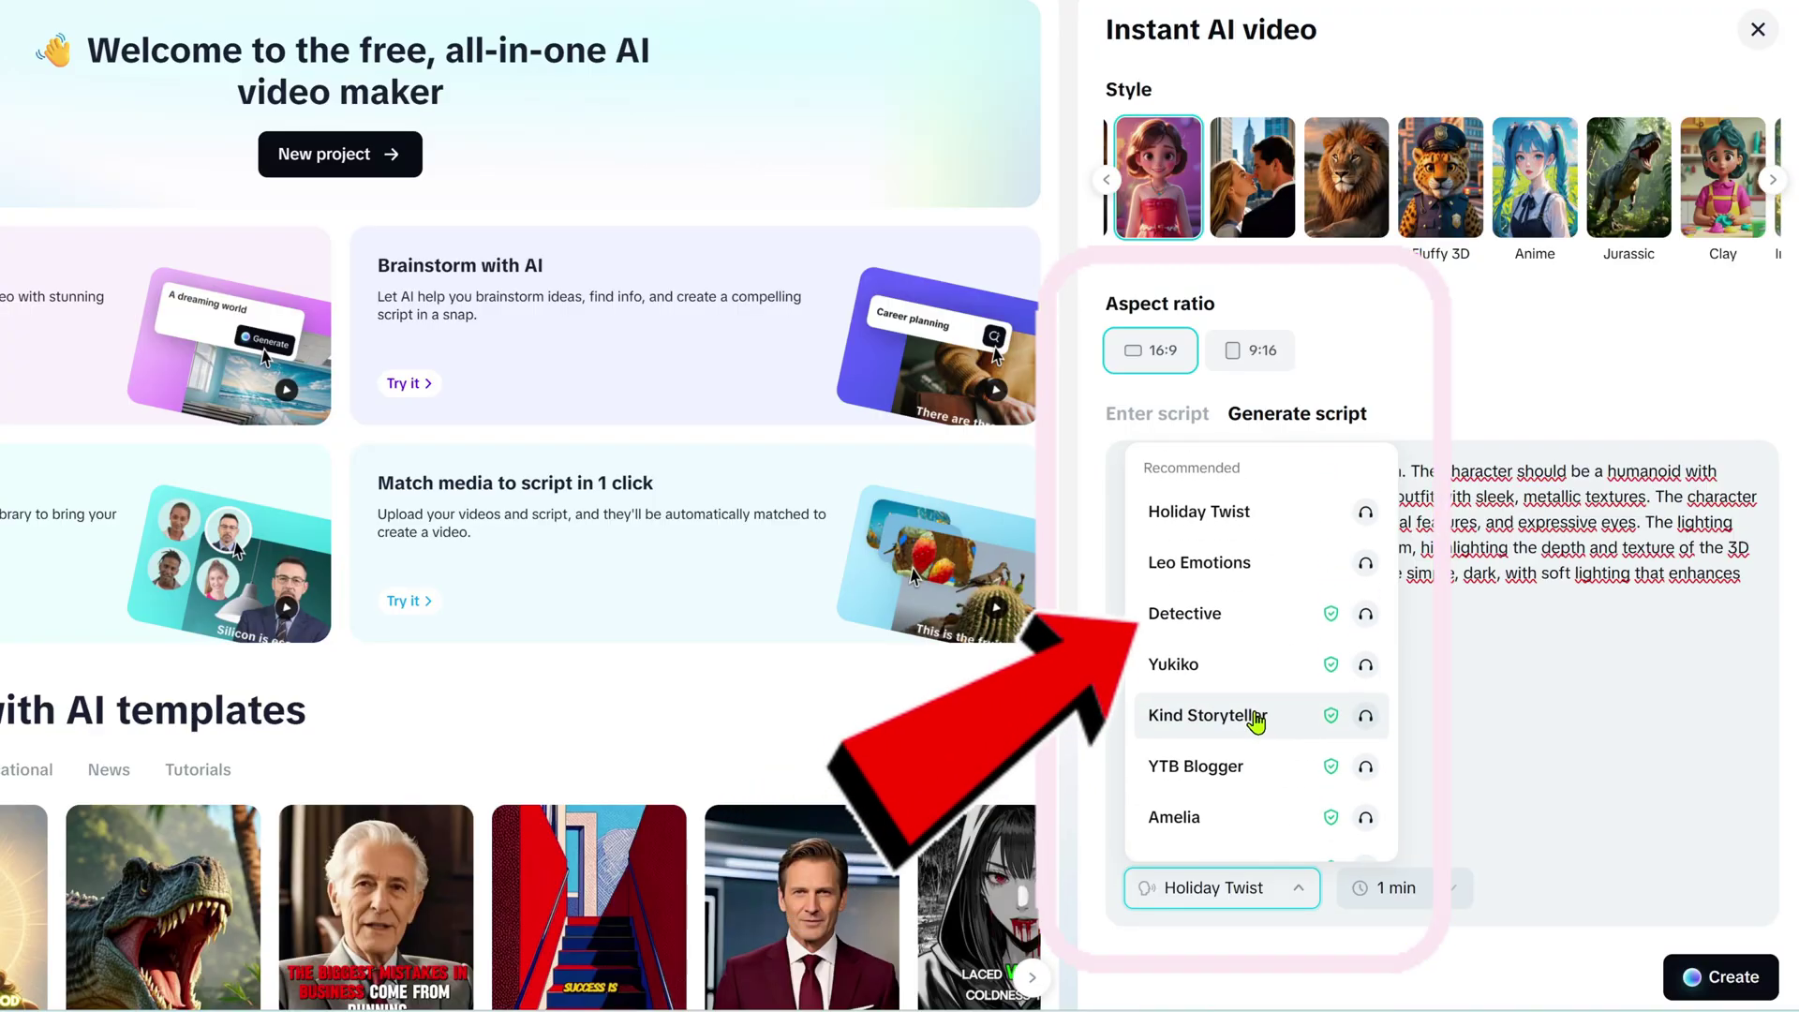
pyautogui.click(1253, 664)
pyautogui.click(1401, 887)
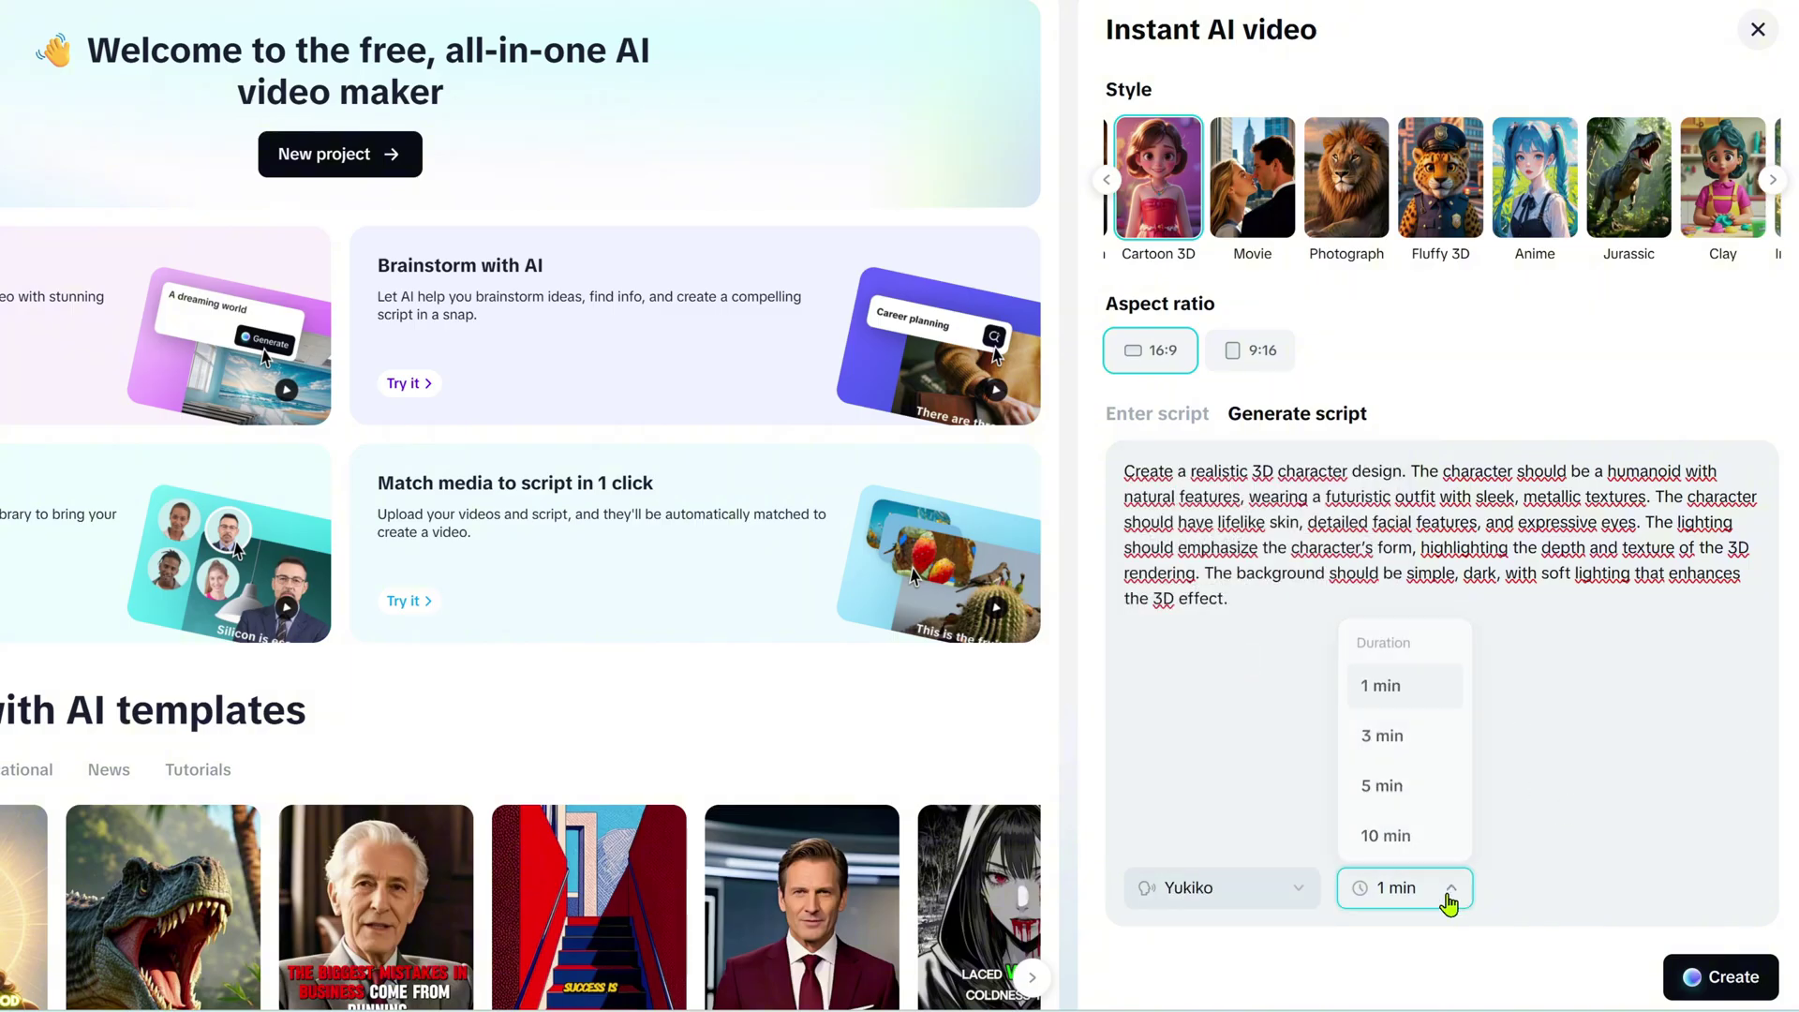
pyautogui.click(1443, 894)
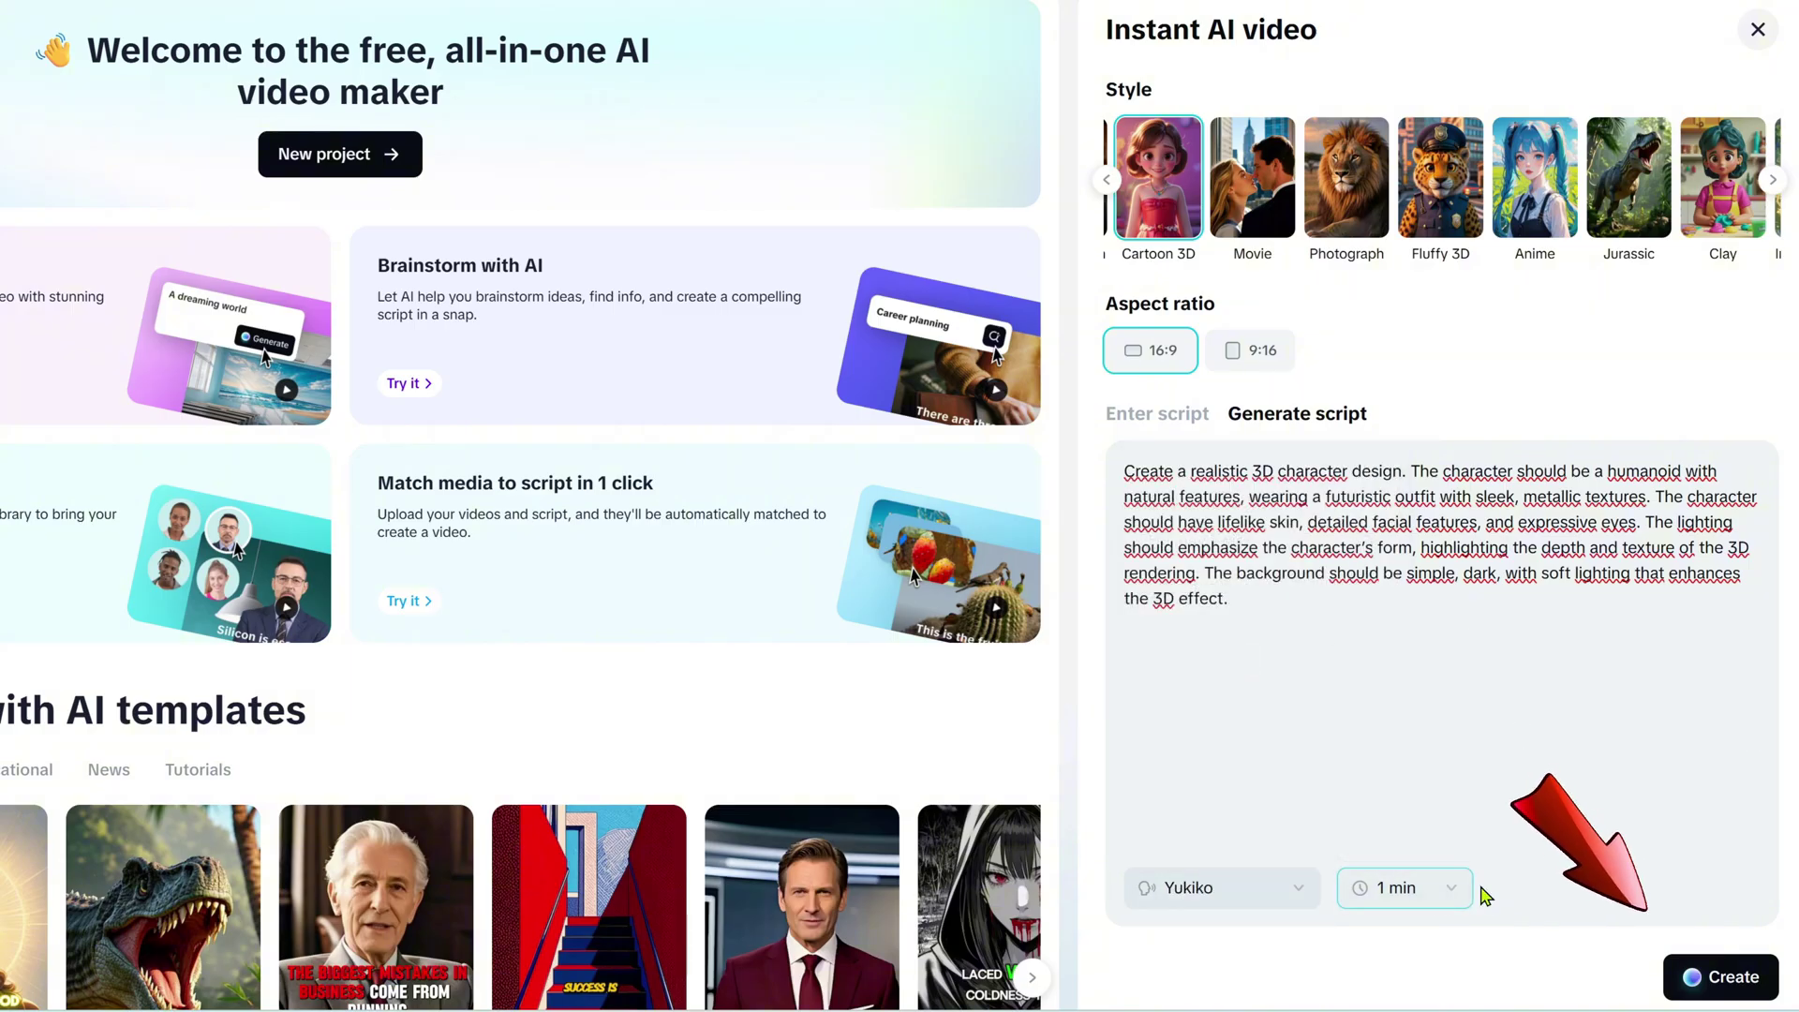
# - Create the video, then open AI media replacements for the 0:08 'After that' scene
pyautogui.click(1720, 974)
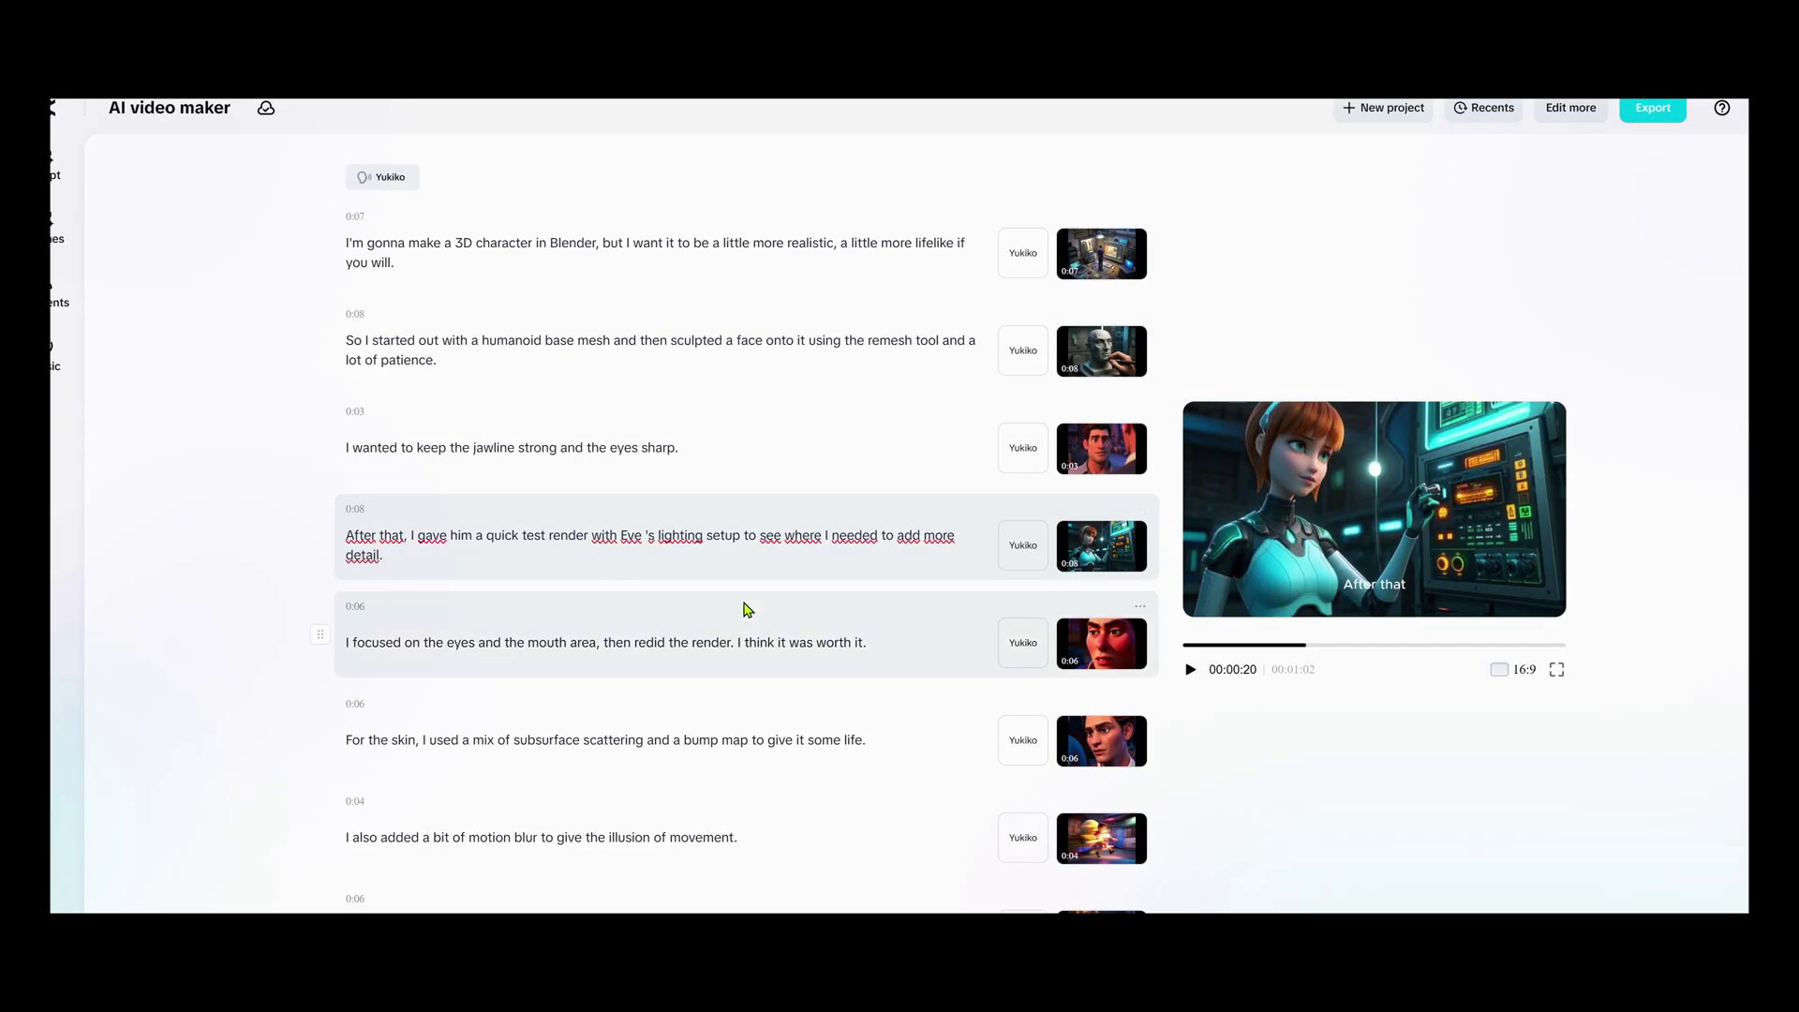
pyautogui.moveTo(1097, 568)
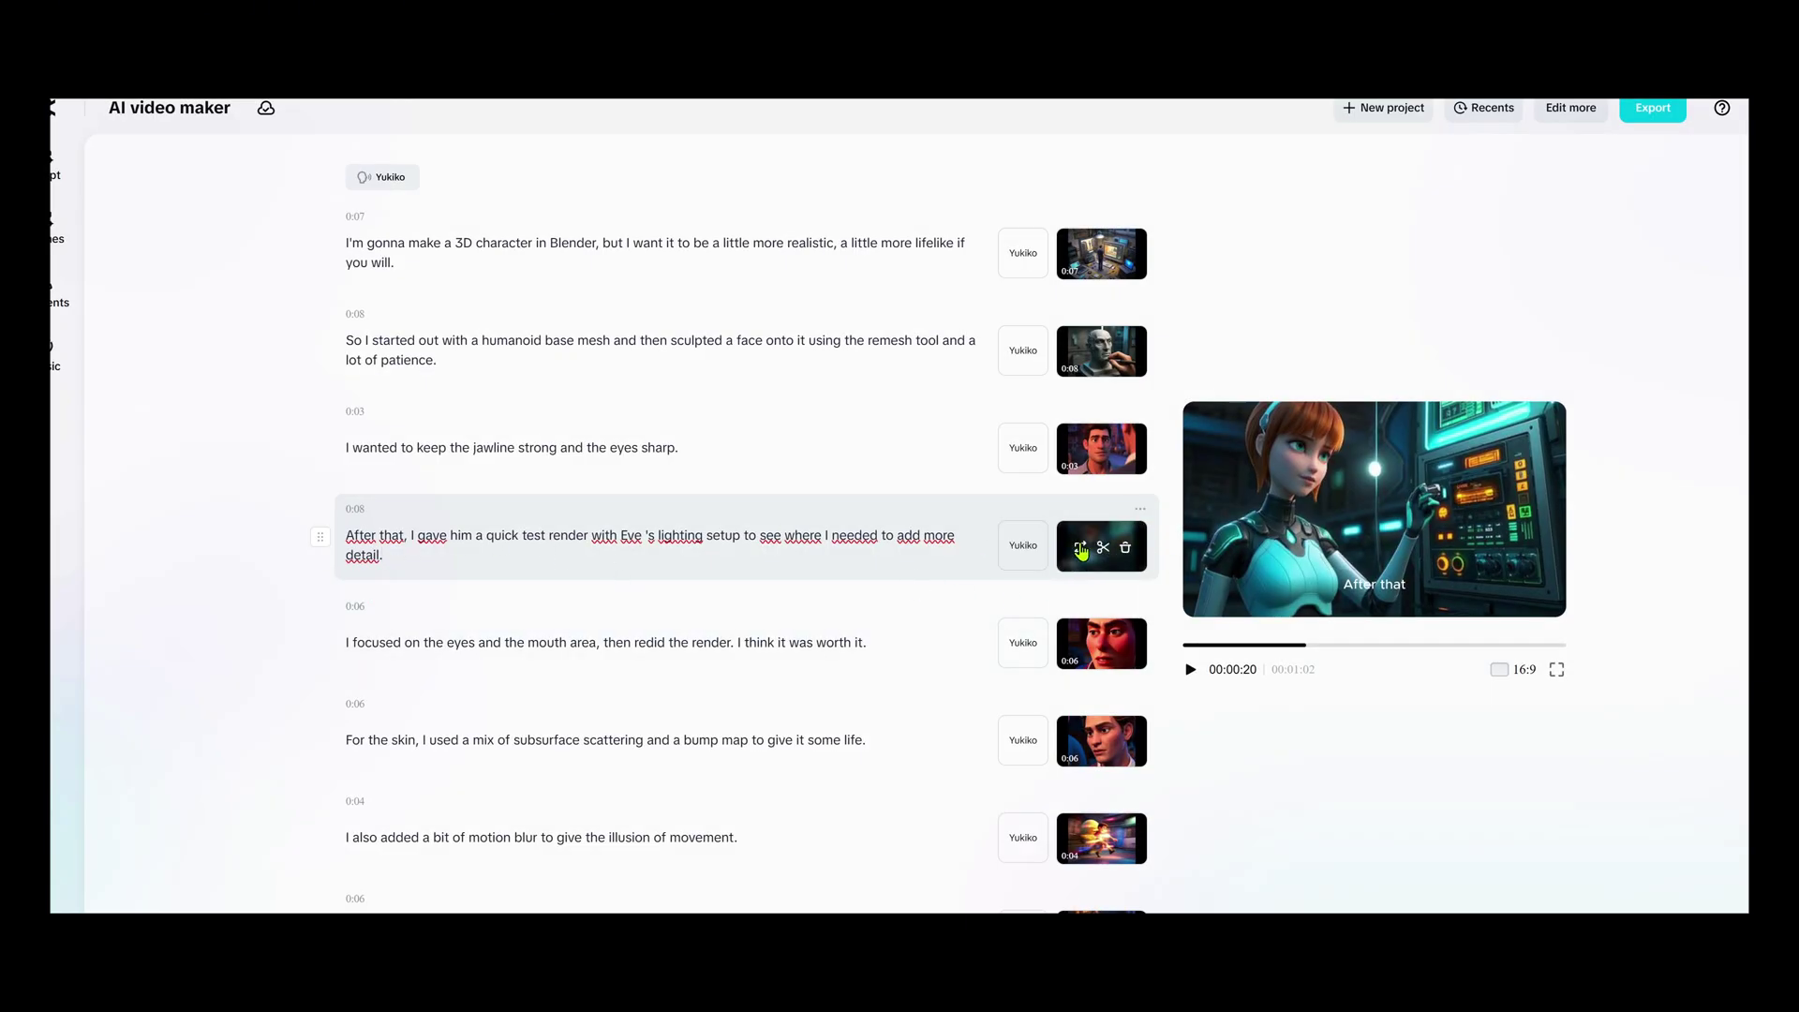
pyautogui.click(1080, 551)
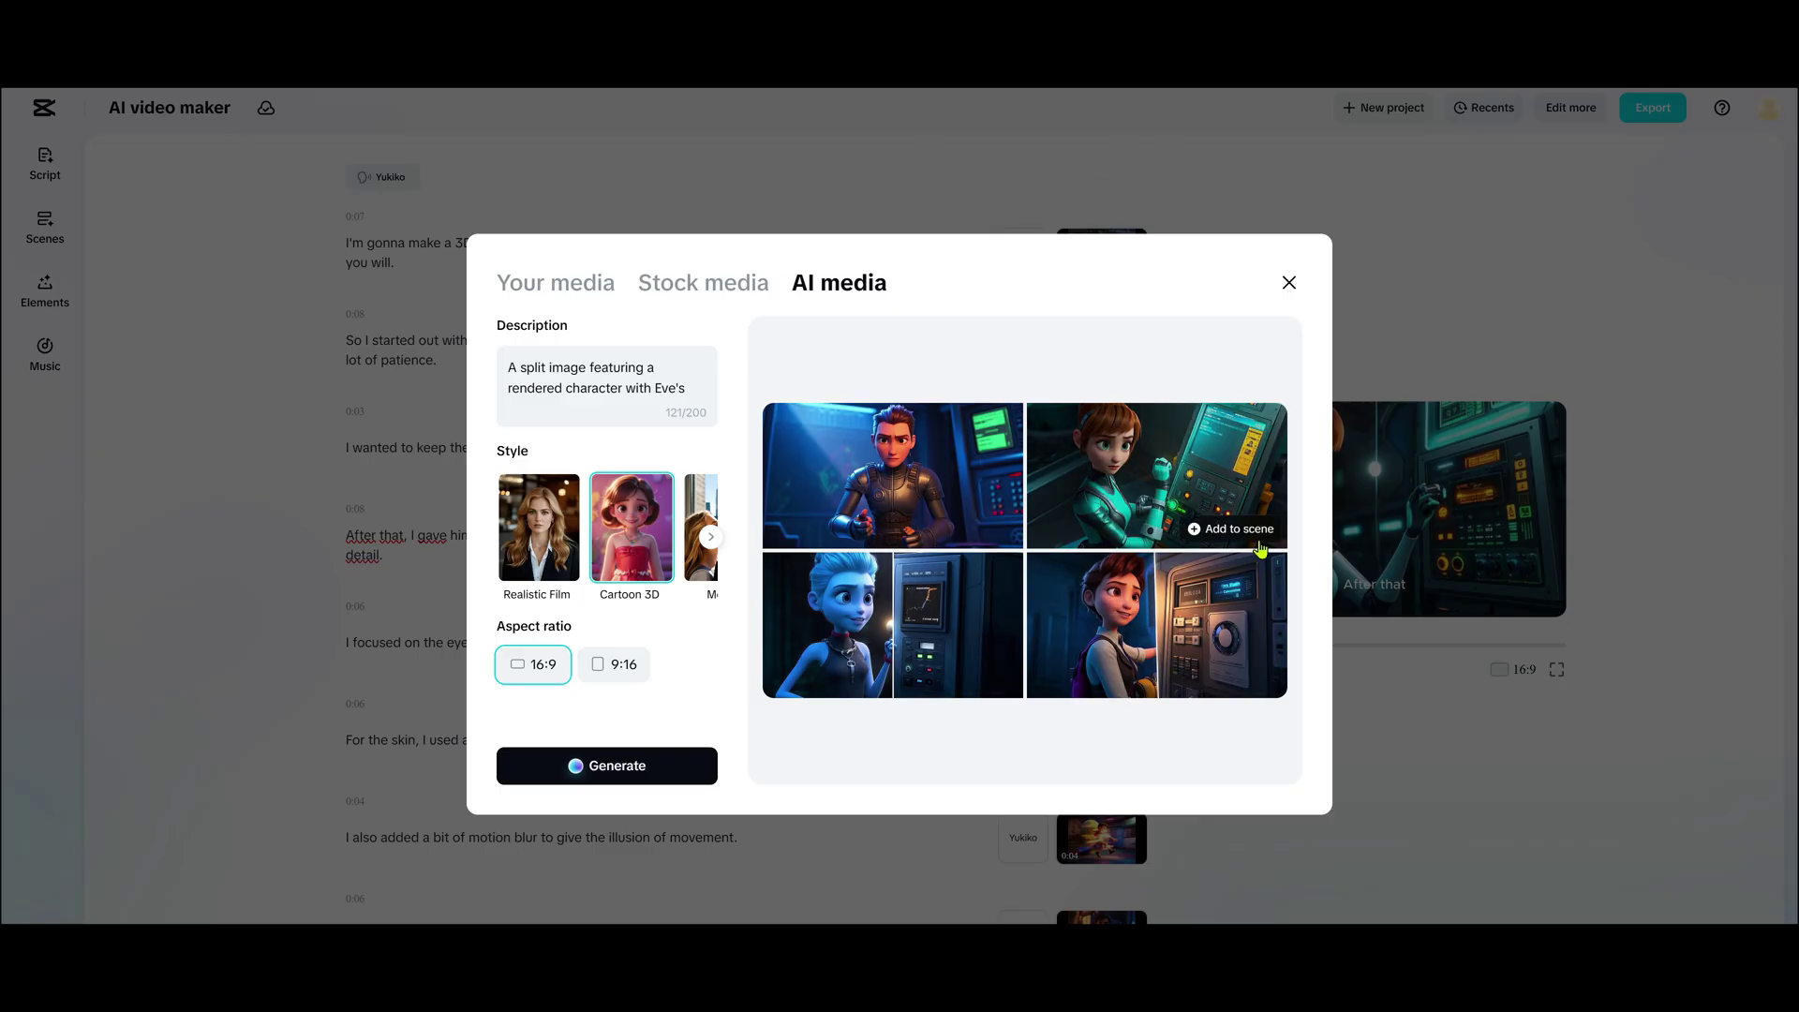
# - Preview the generated images and add the bottom-right girl-beside-machine image to the scene
pyautogui.click(1232, 530)
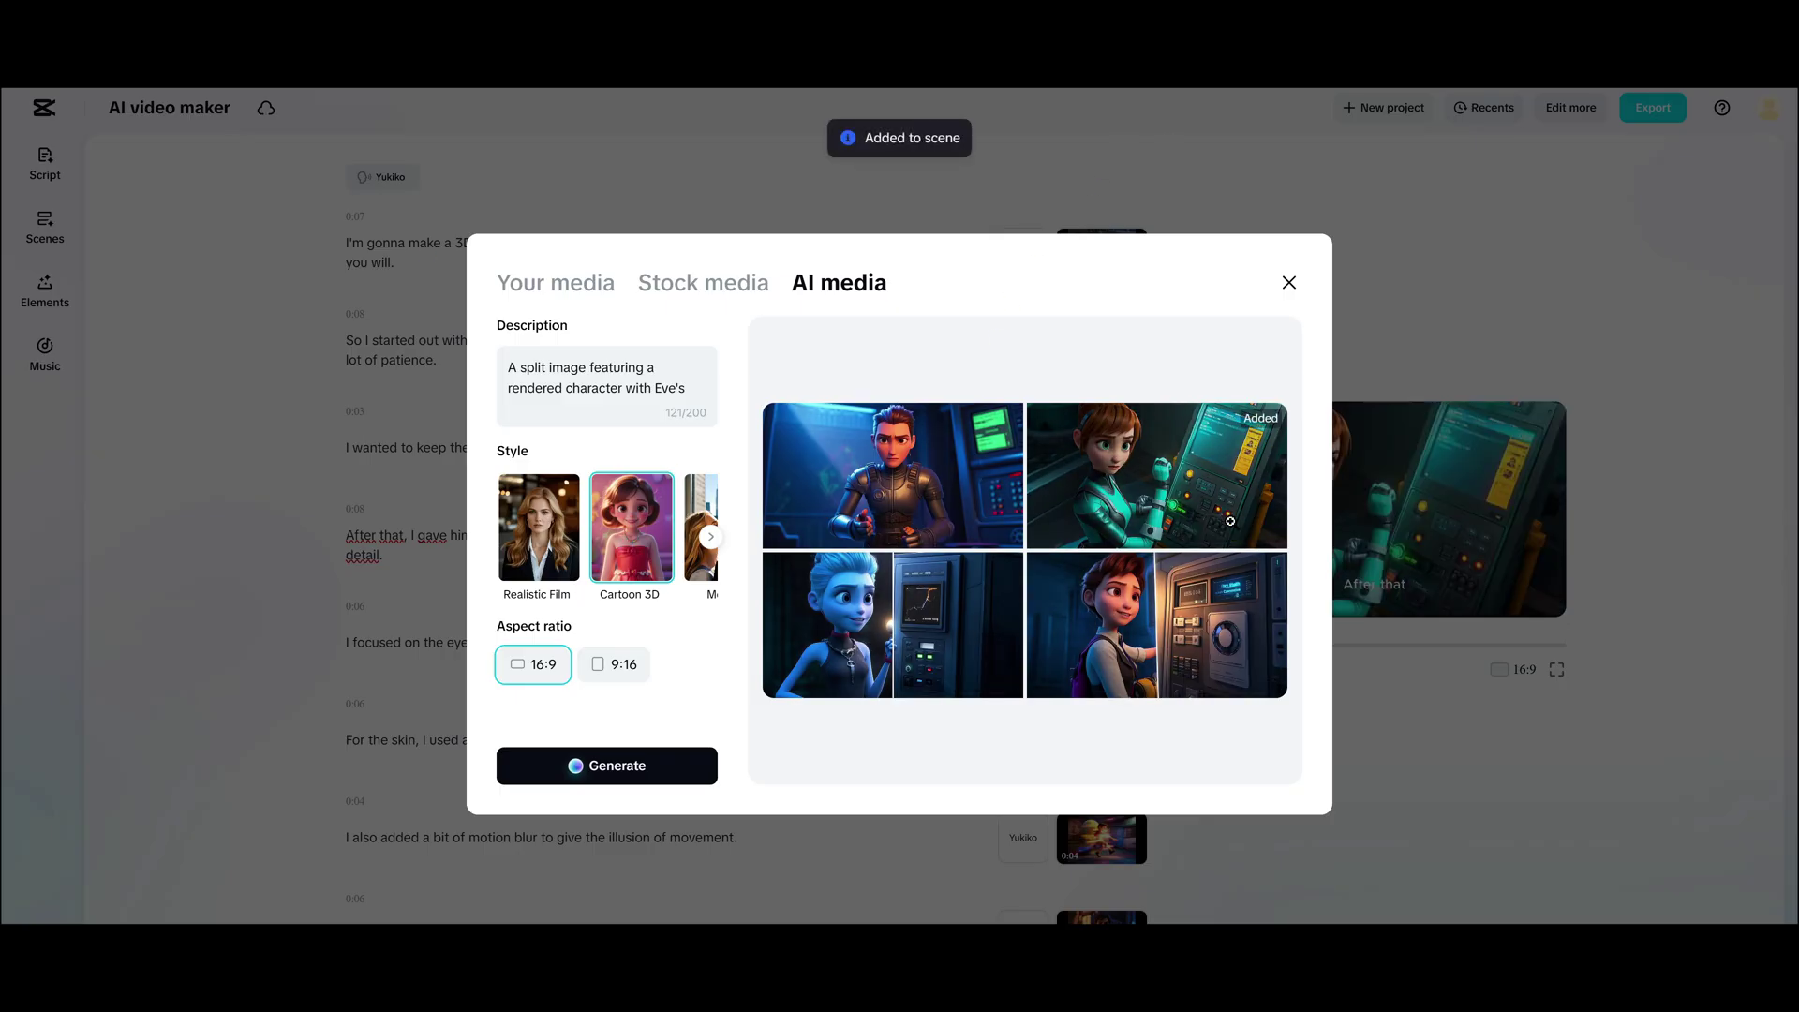
pyautogui.click(1171, 473)
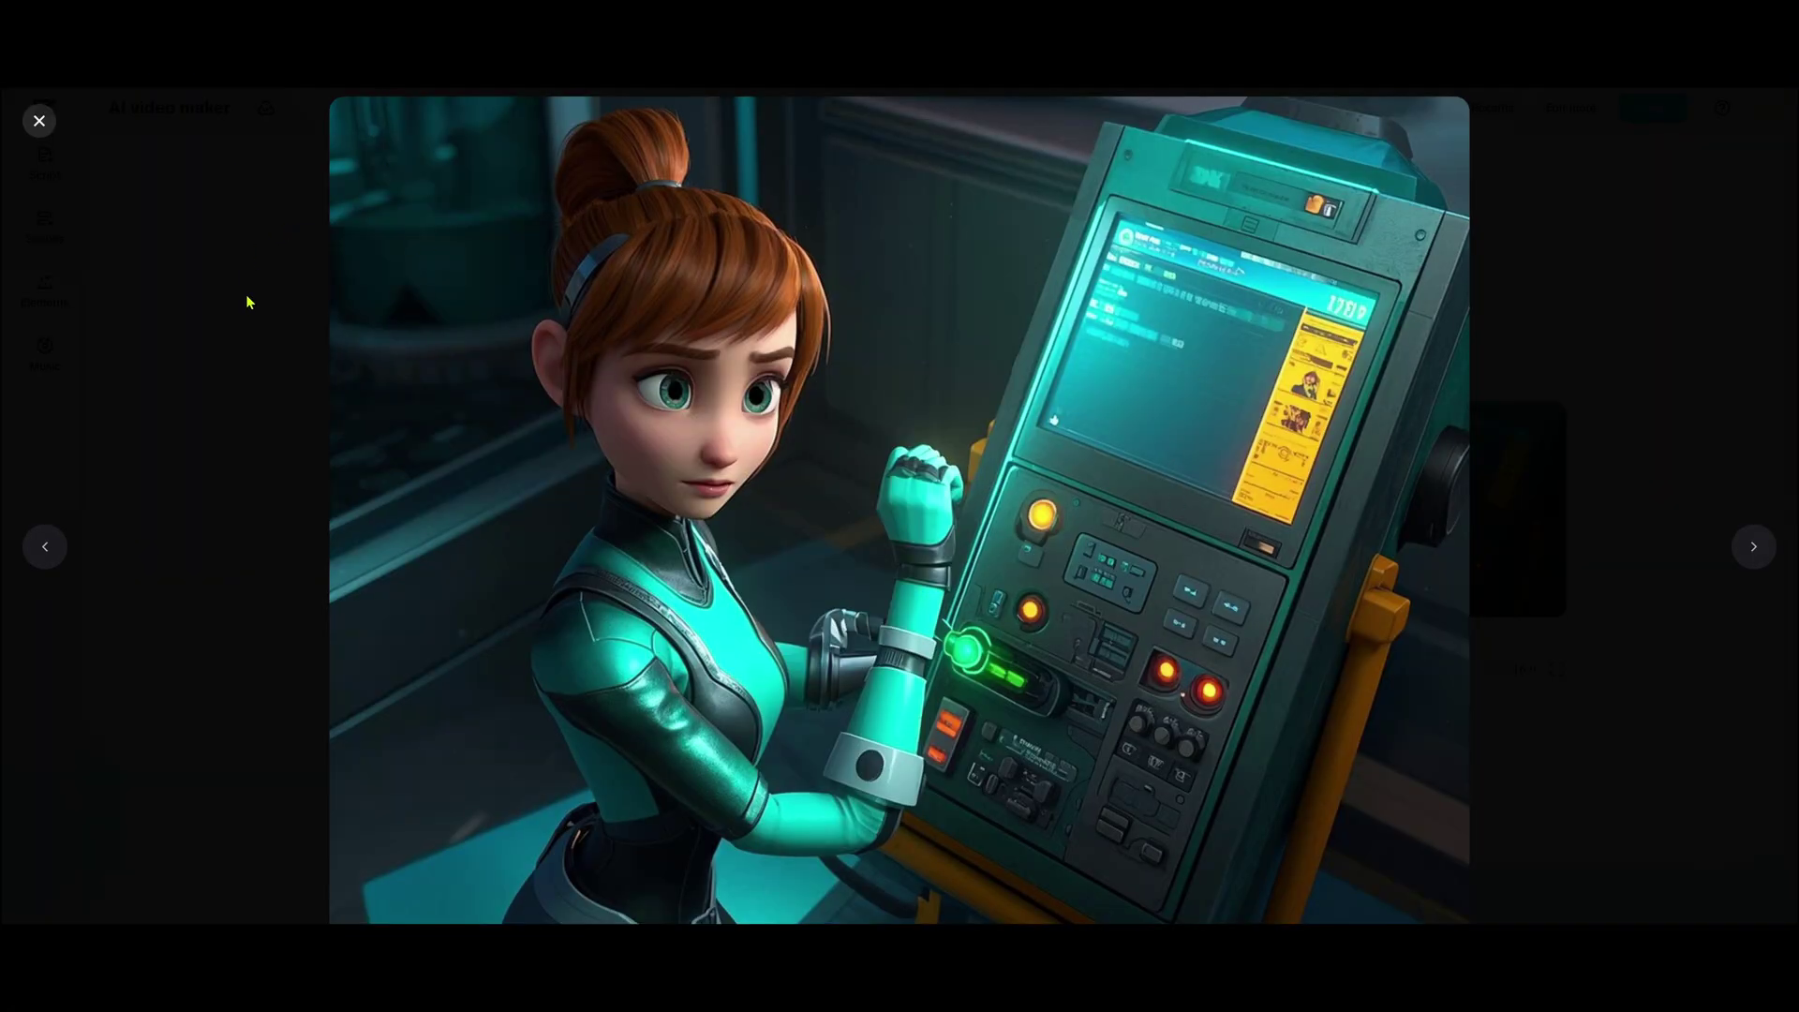
pyautogui.click(39, 120)
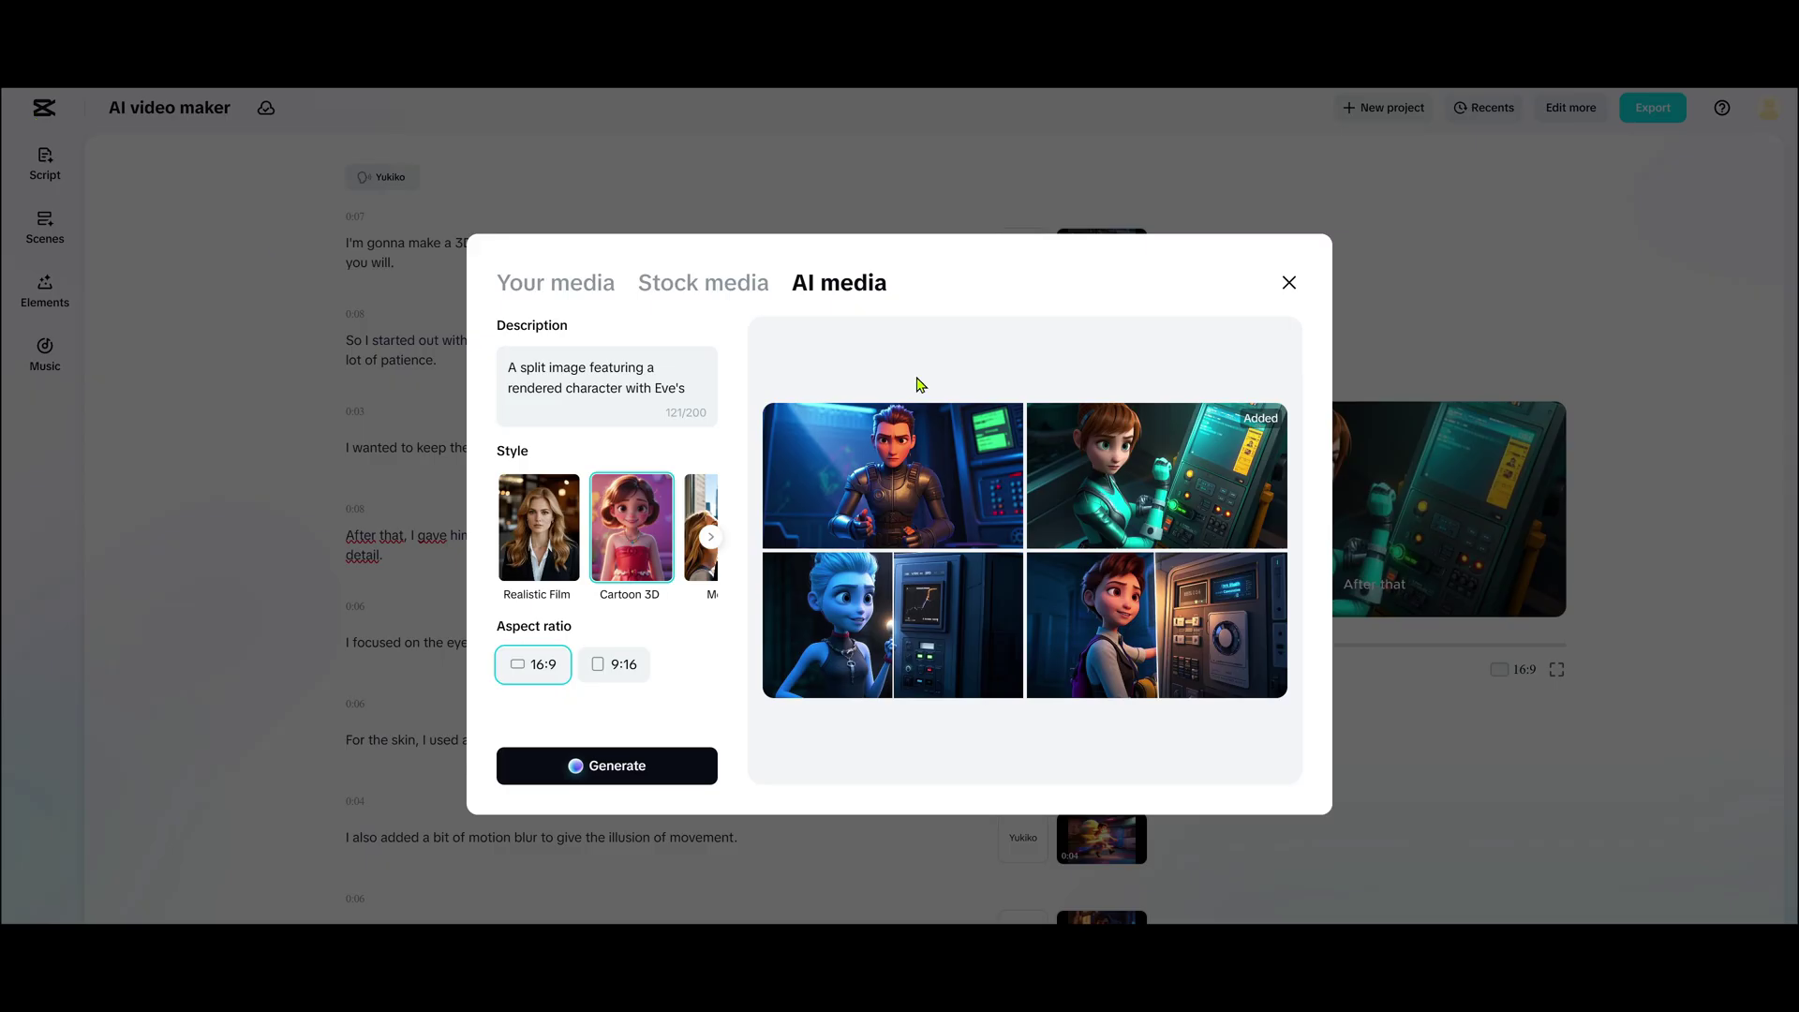
pyautogui.click(1130, 619)
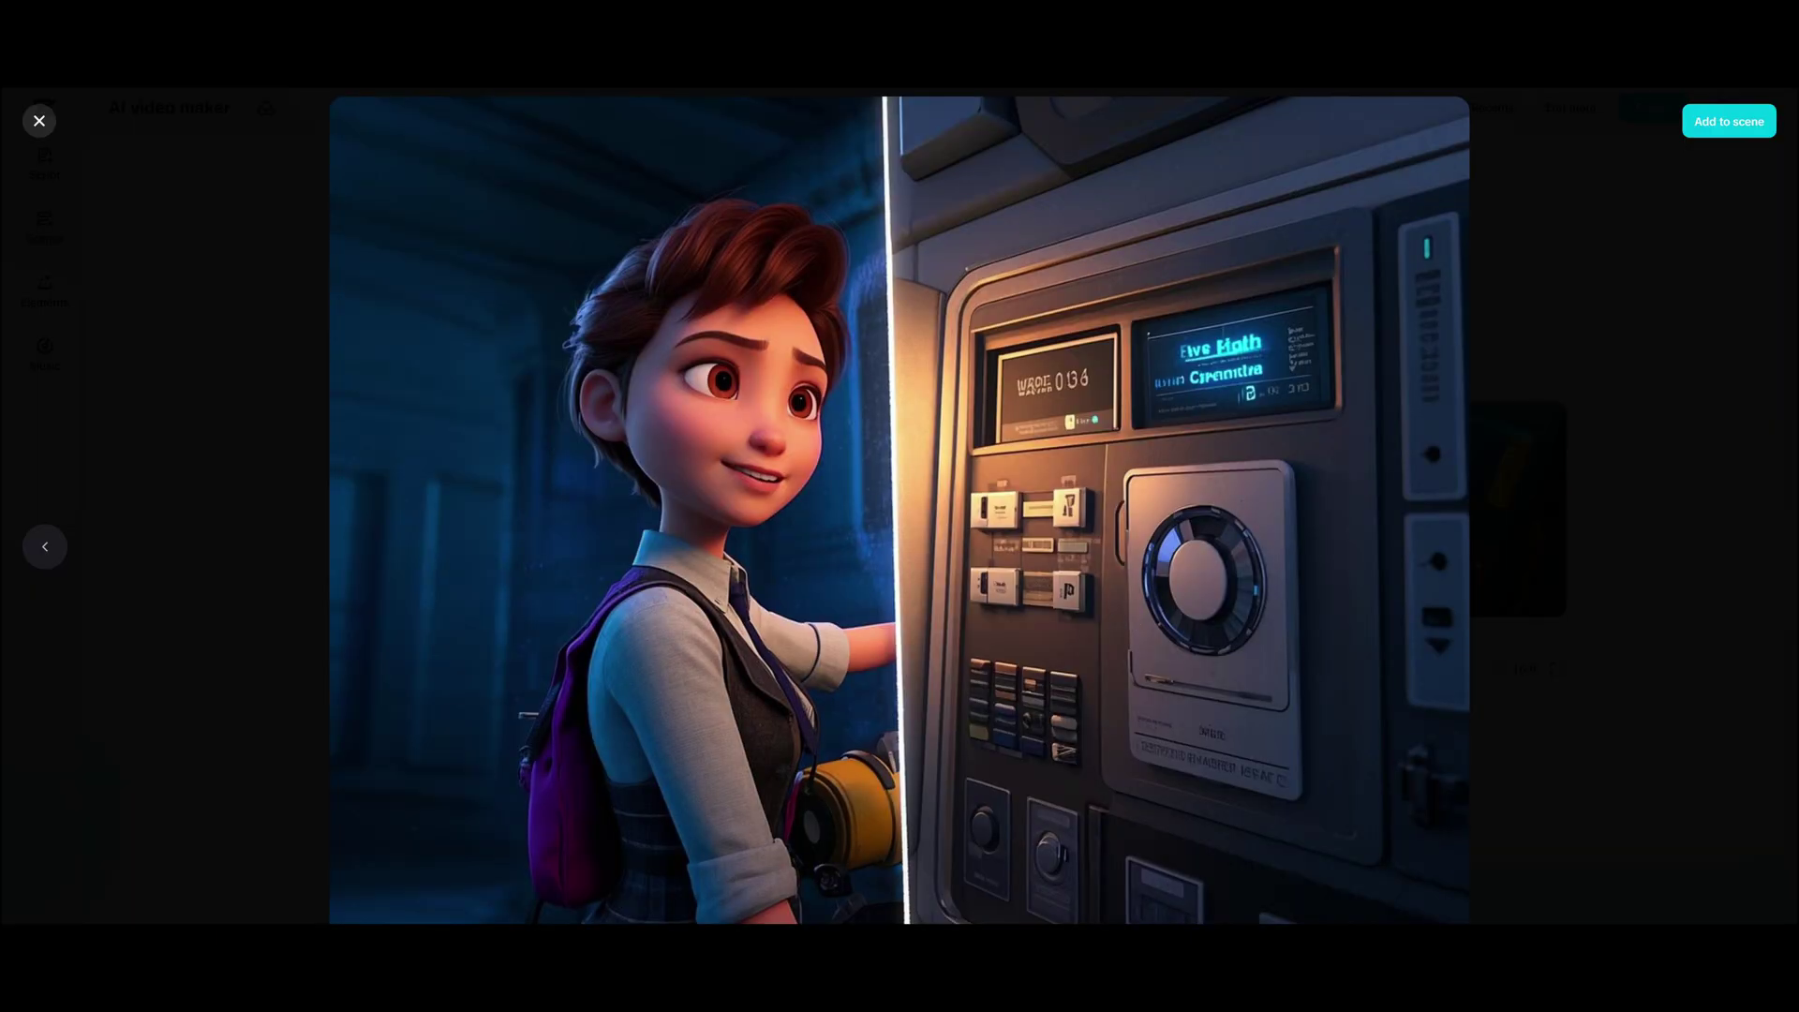
pyautogui.click(1733, 122)
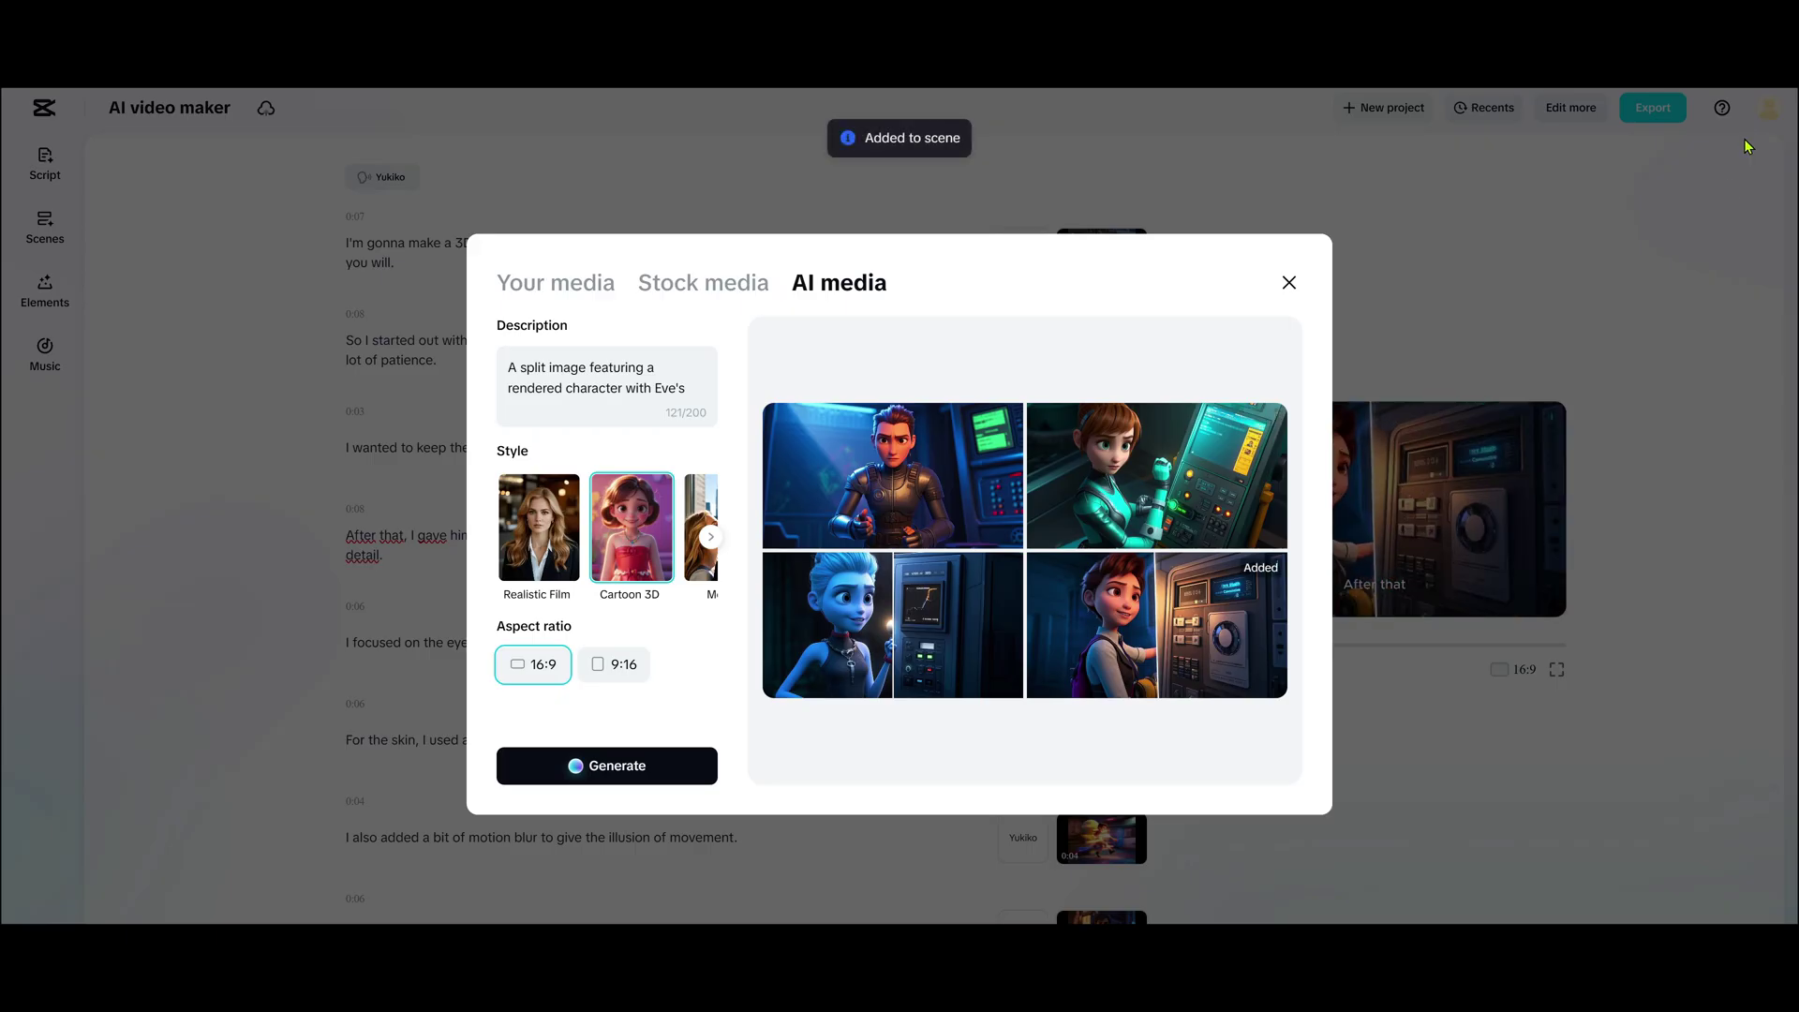
# - Close AI media and check the 'After that' scene's new thumbnail and sentence options
pyautogui.click(1289, 283)
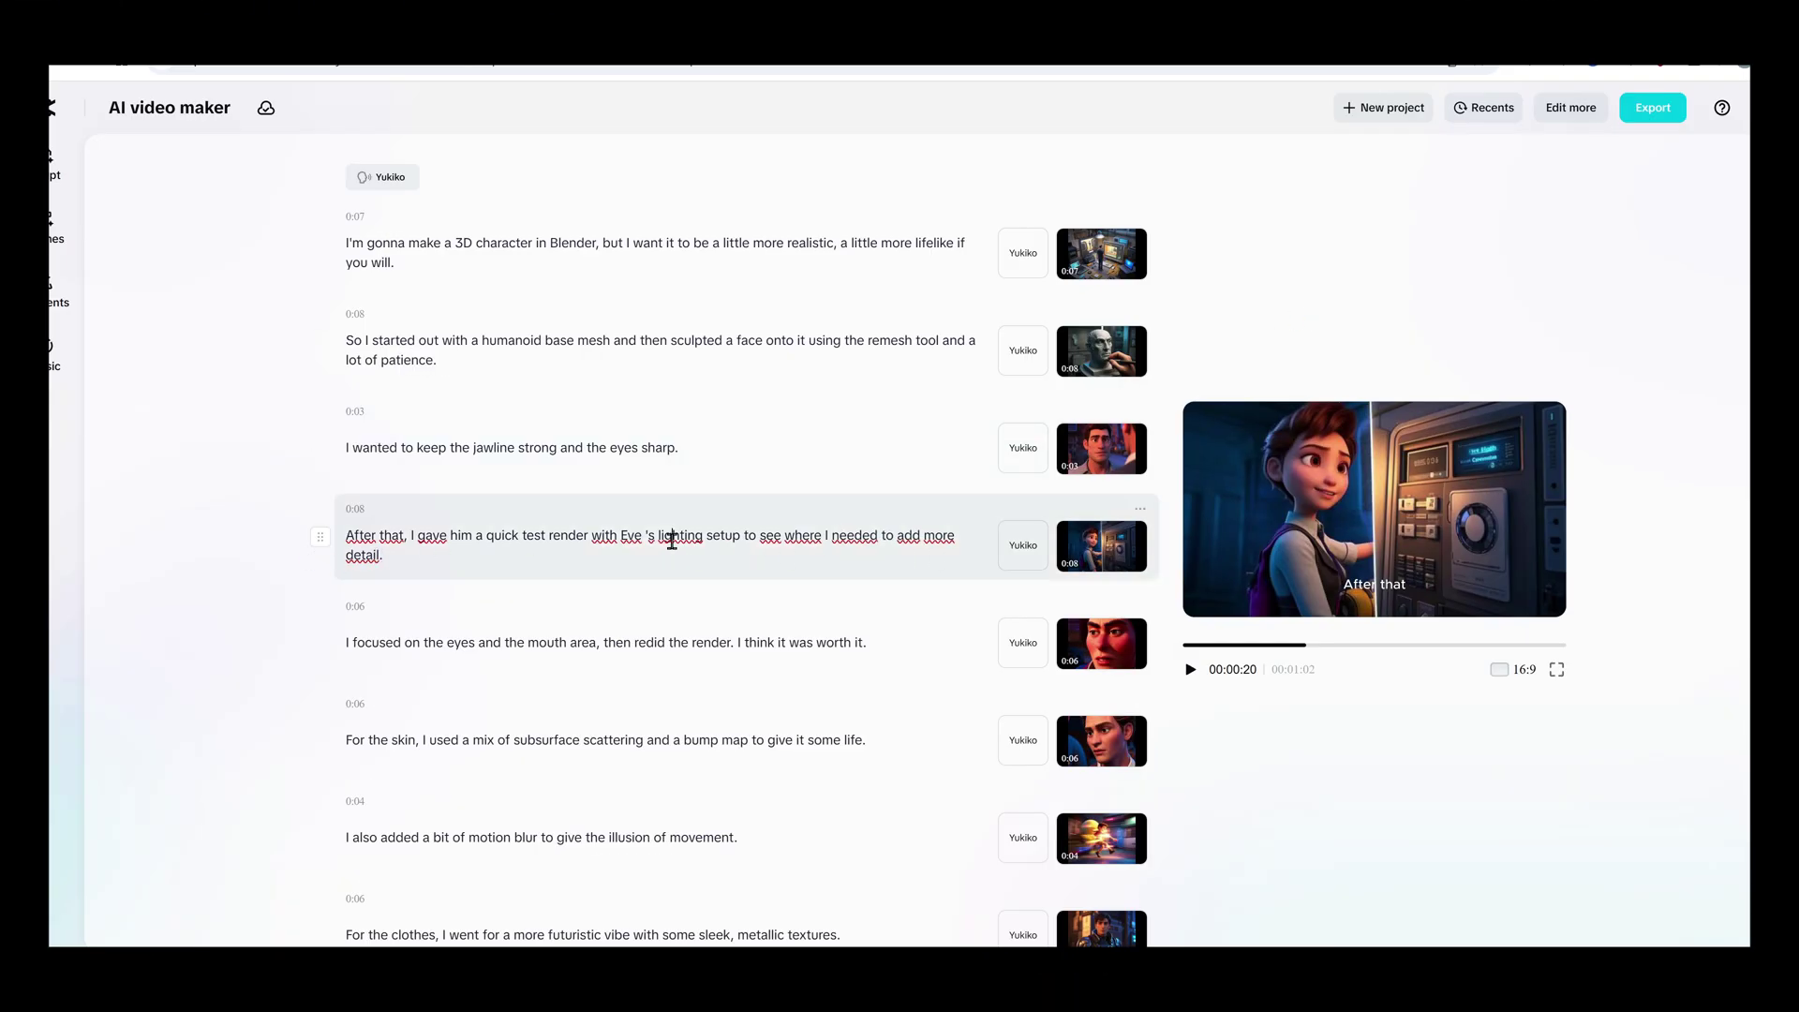
pyautogui.rightClick(828, 547)
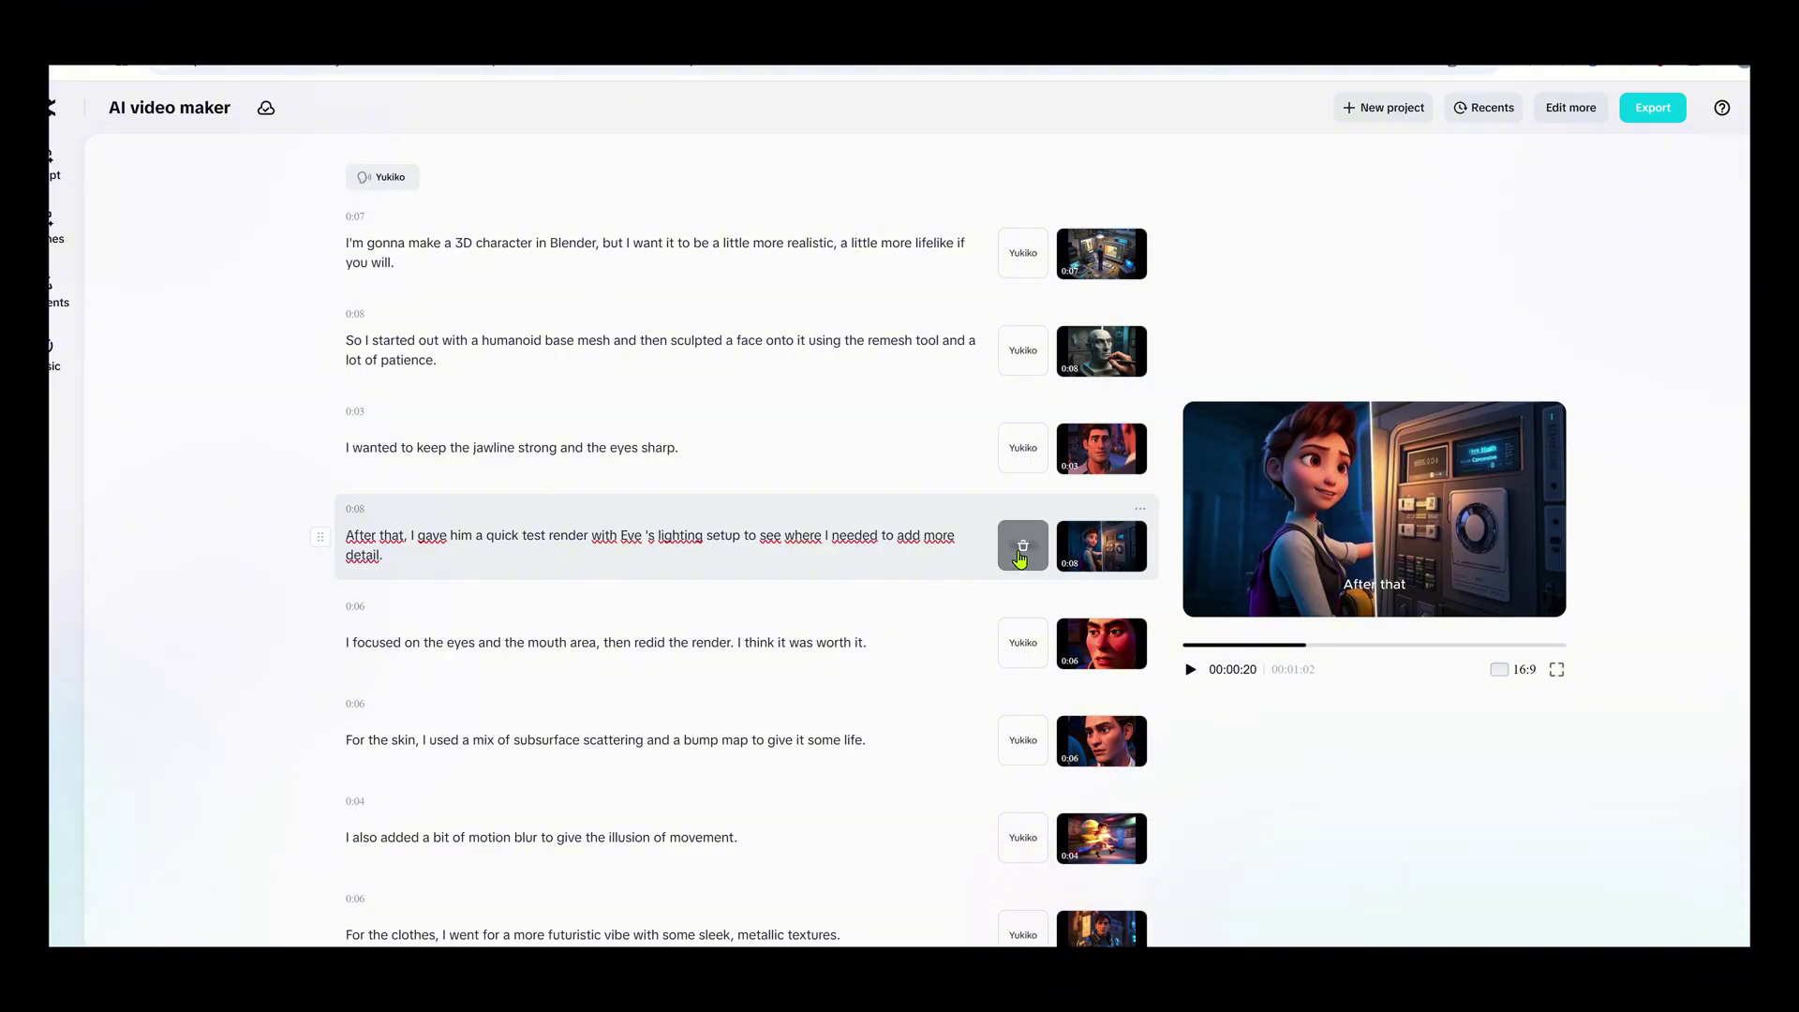
pyautogui.moveTo(1101, 559)
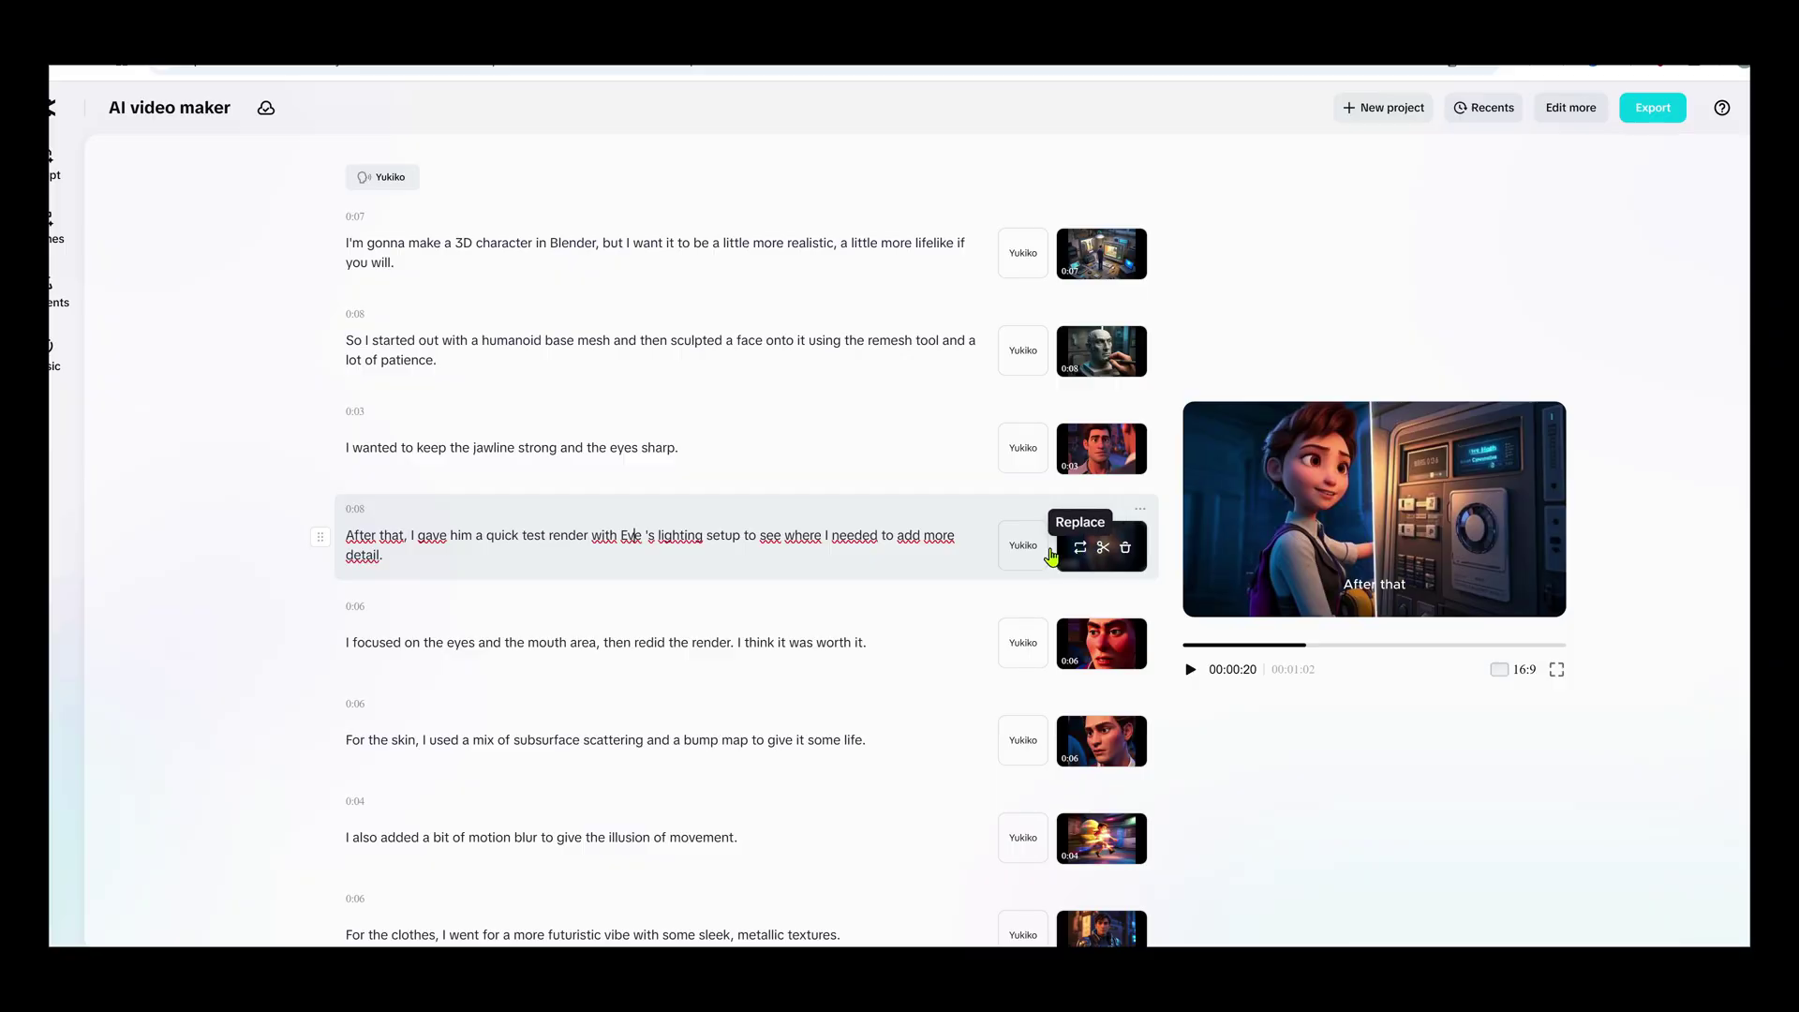
# - Replace the lofi background music with the Hip Hop Background track and preview it
pyautogui.hotkey('ctrl', 'a')
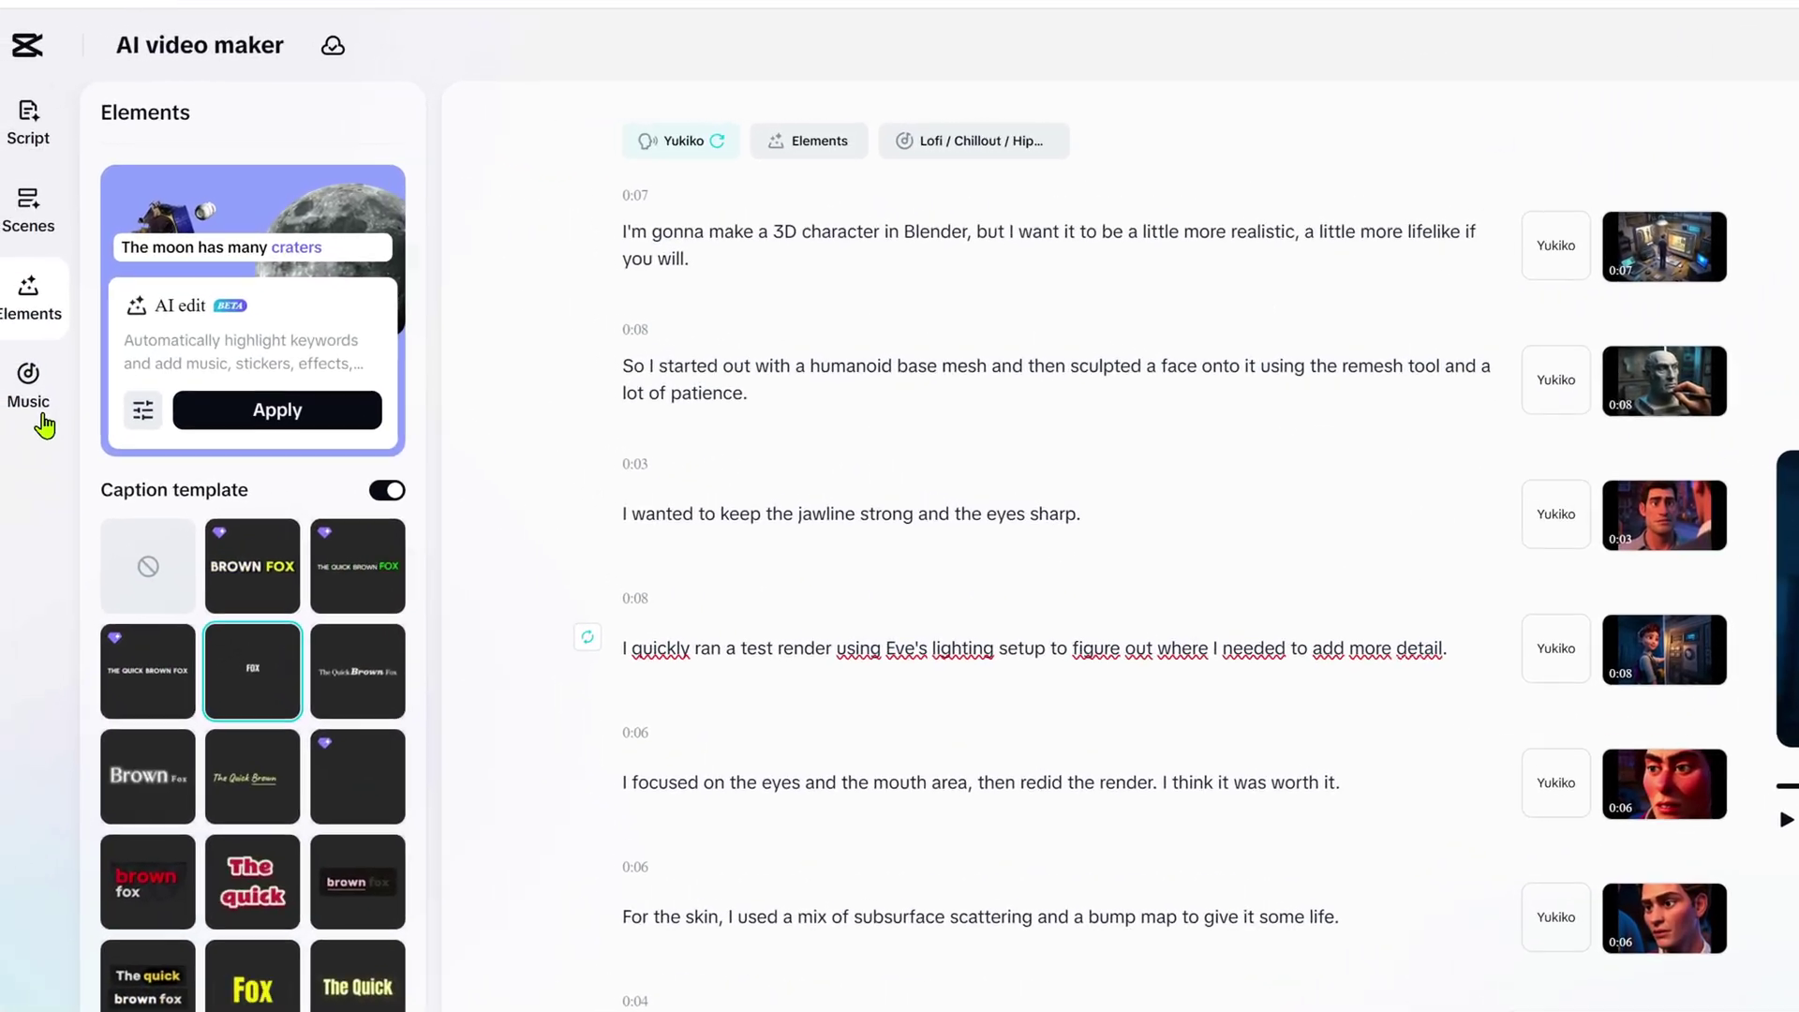
pyautogui.click(45, 355)
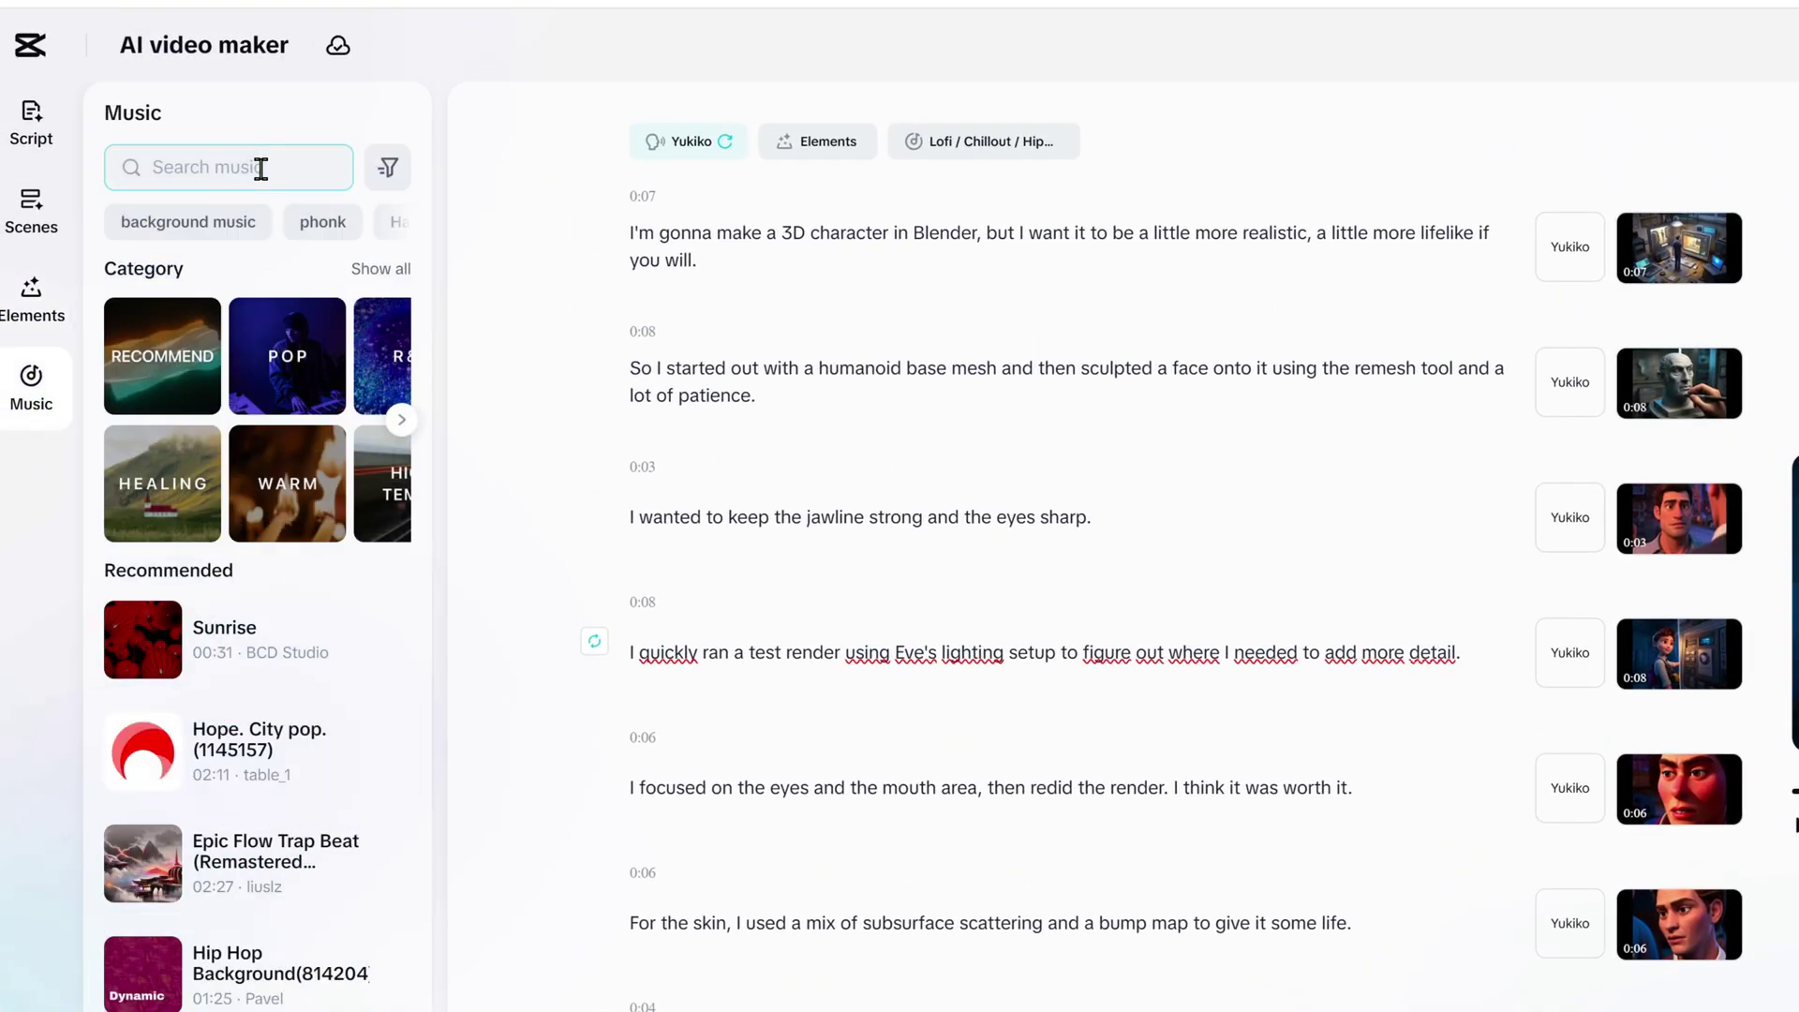
pyautogui.scroll(-3, 346, 719)
pyautogui.click(394, 673)
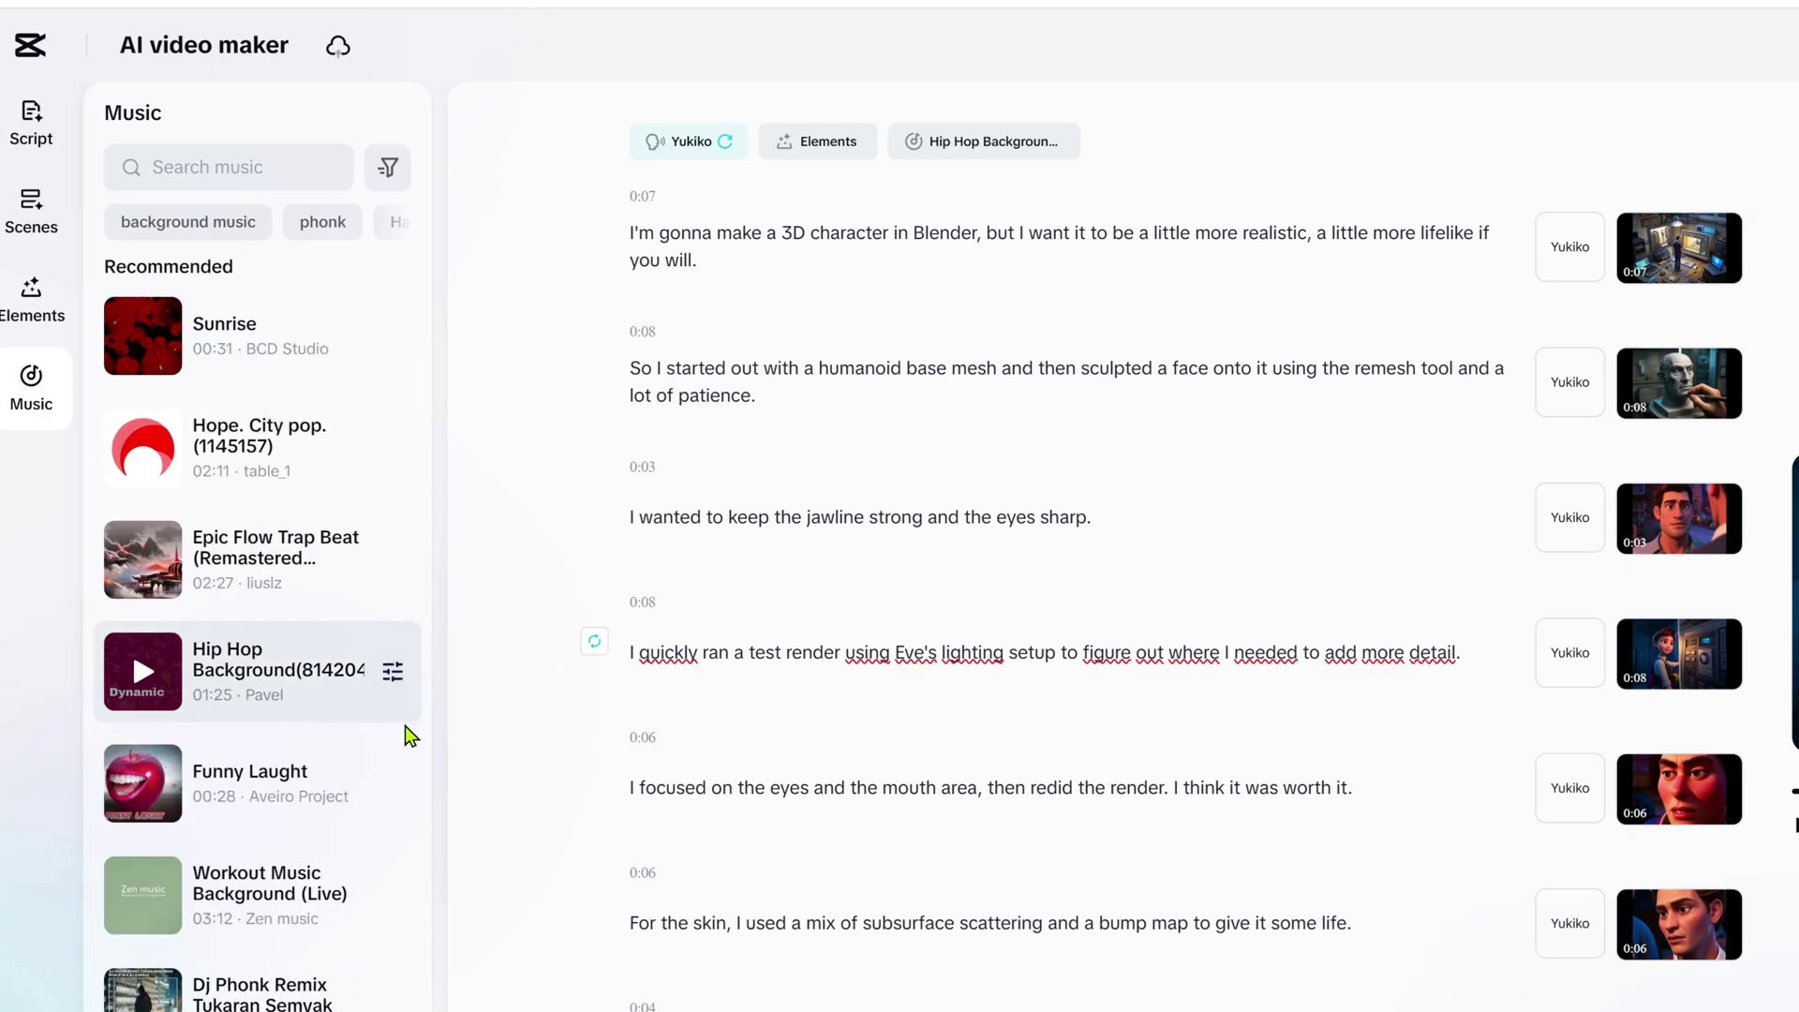
pyautogui.click(143, 671)
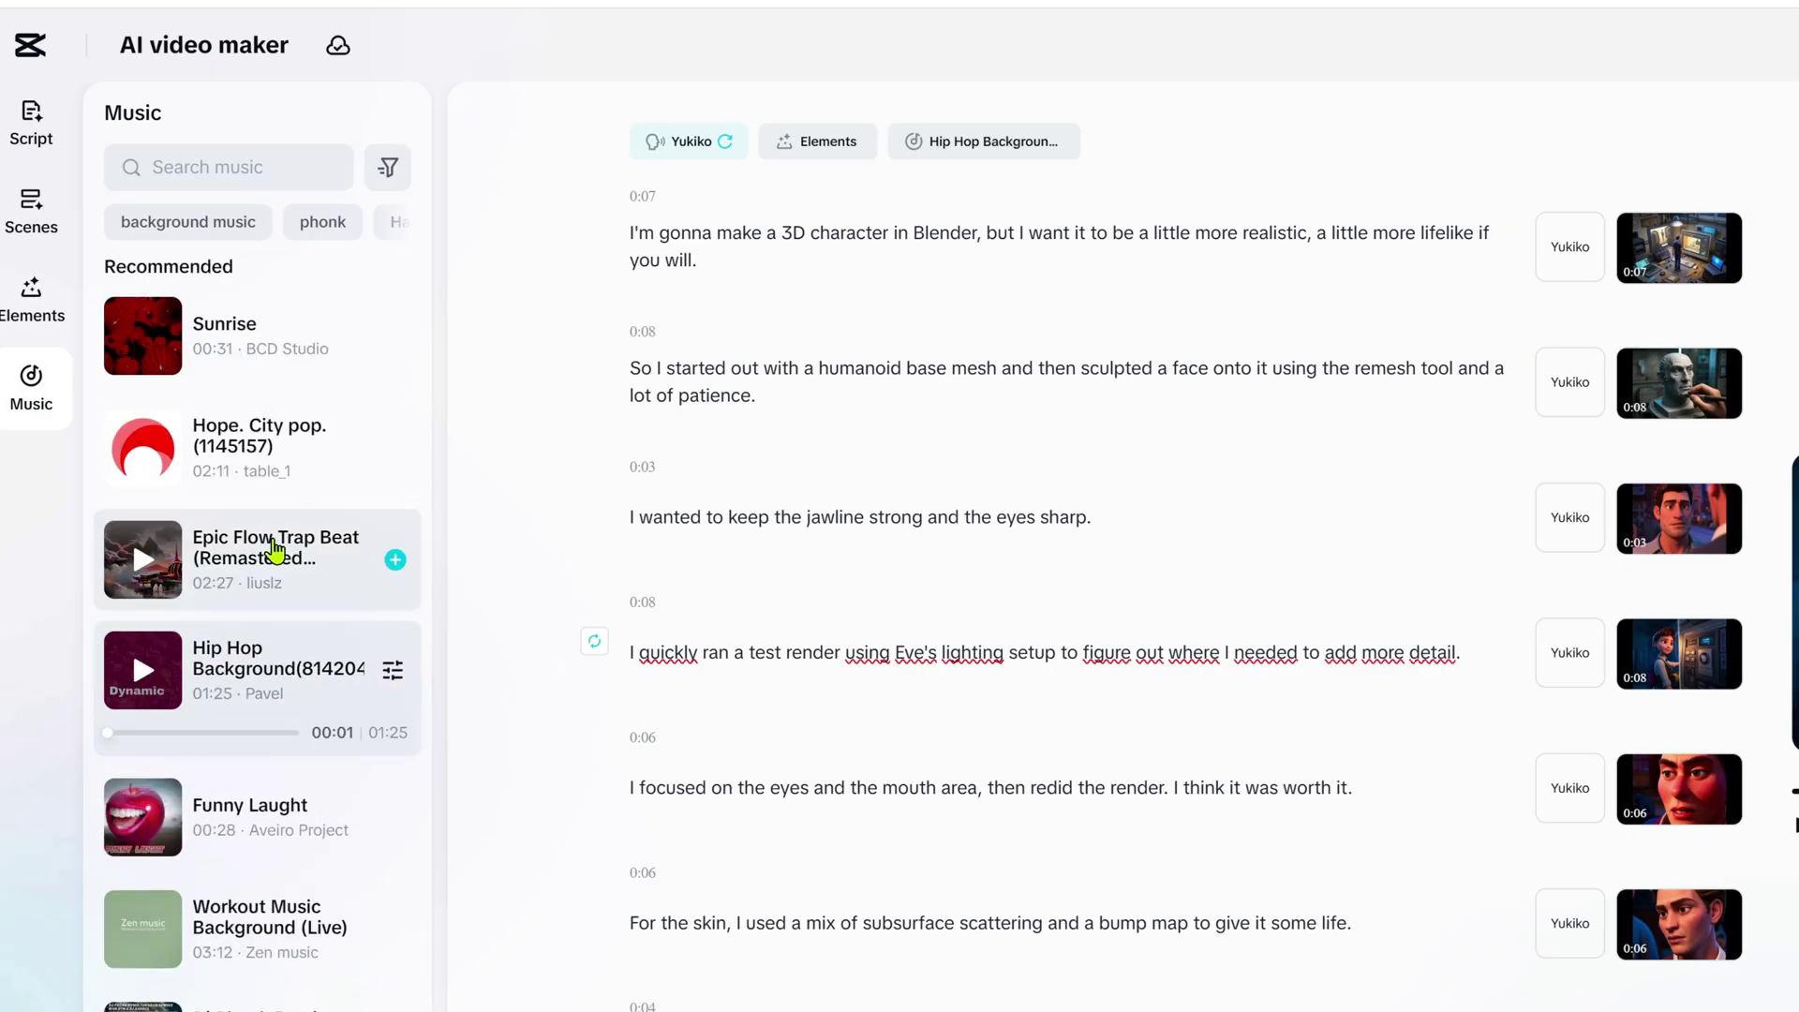
pyautogui.scroll(3, 277, 556)
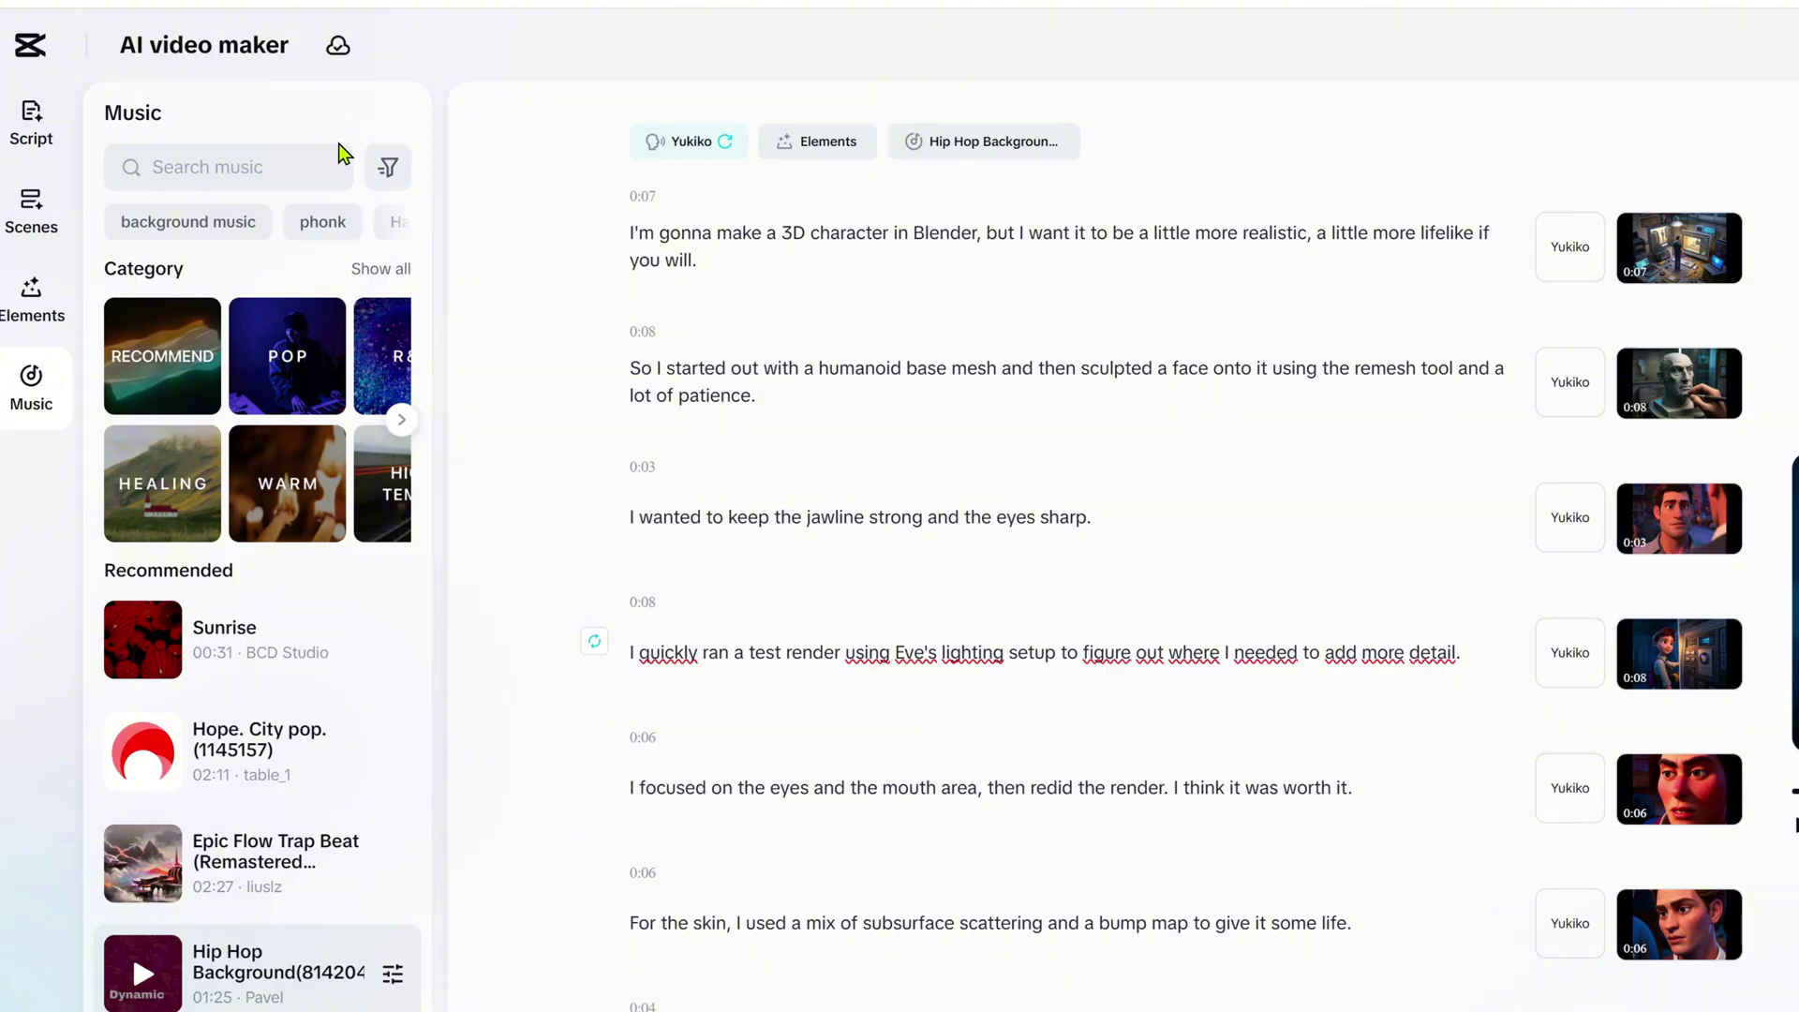
# - Inspect the AI edit settings under Elements without changes, then bring up the Export dialog
pyautogui.click(31, 298)
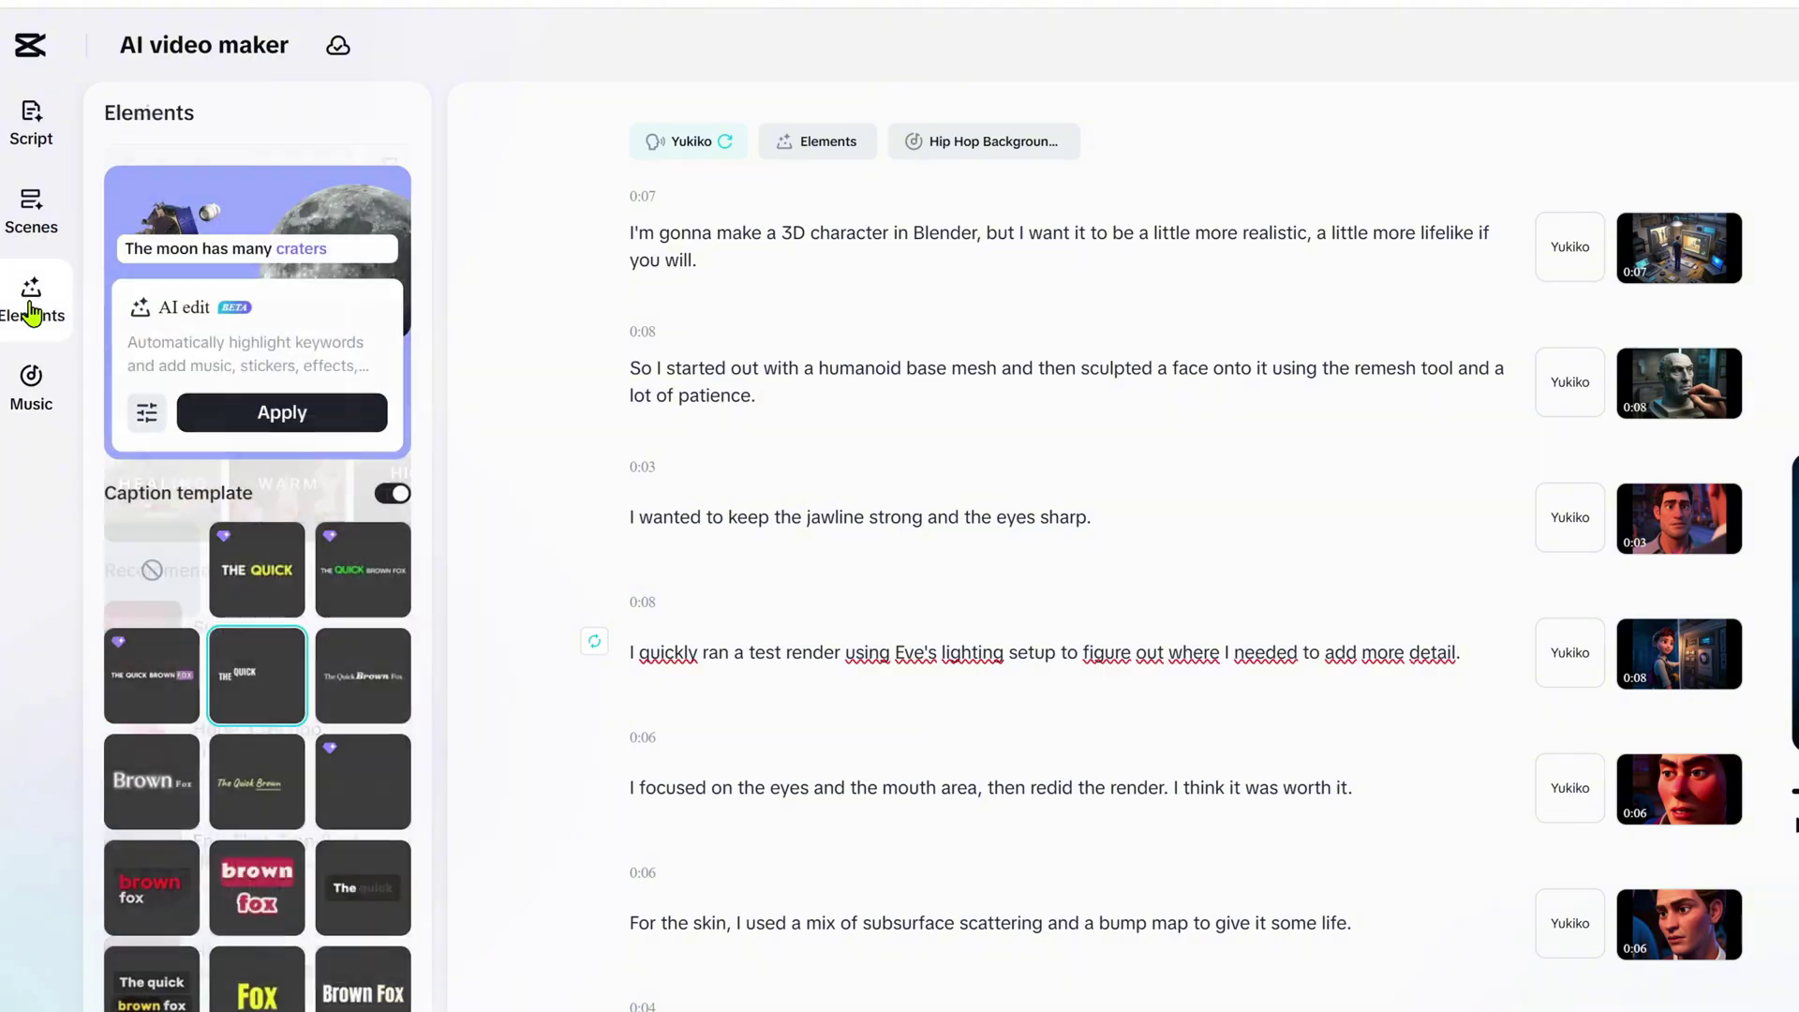
pyautogui.click(147, 412)
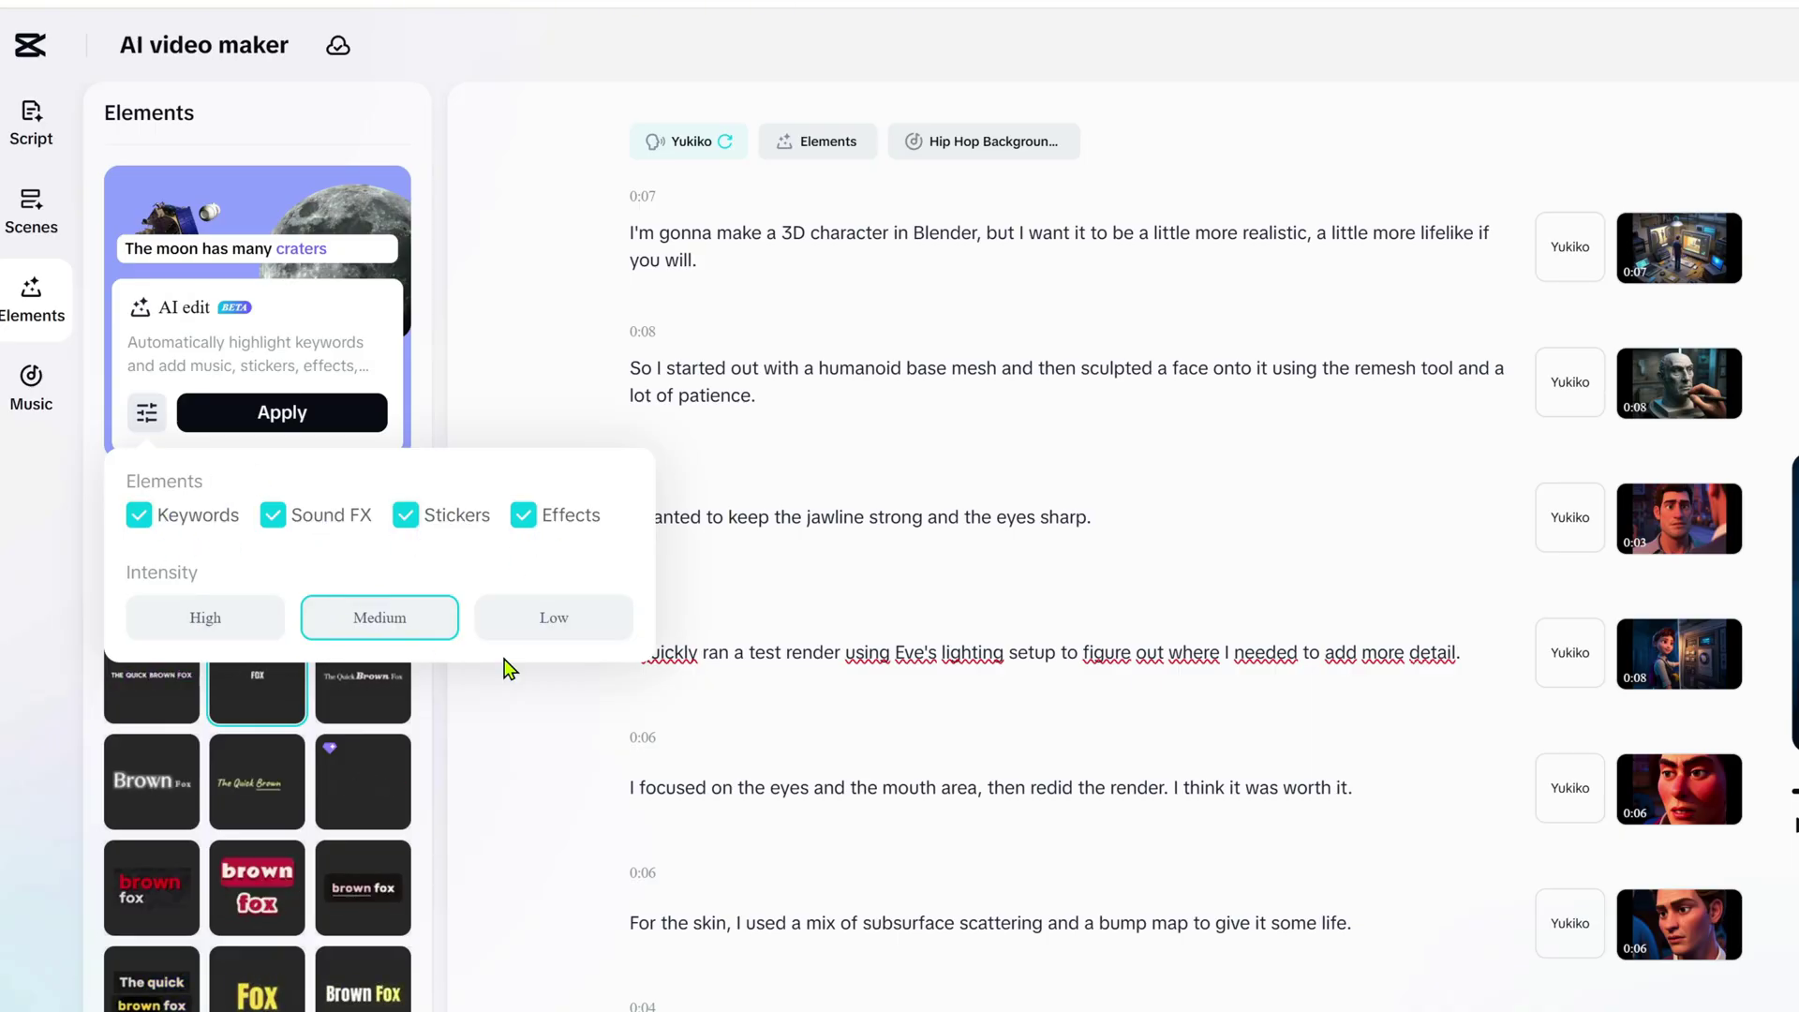
pyautogui.click(494, 359)
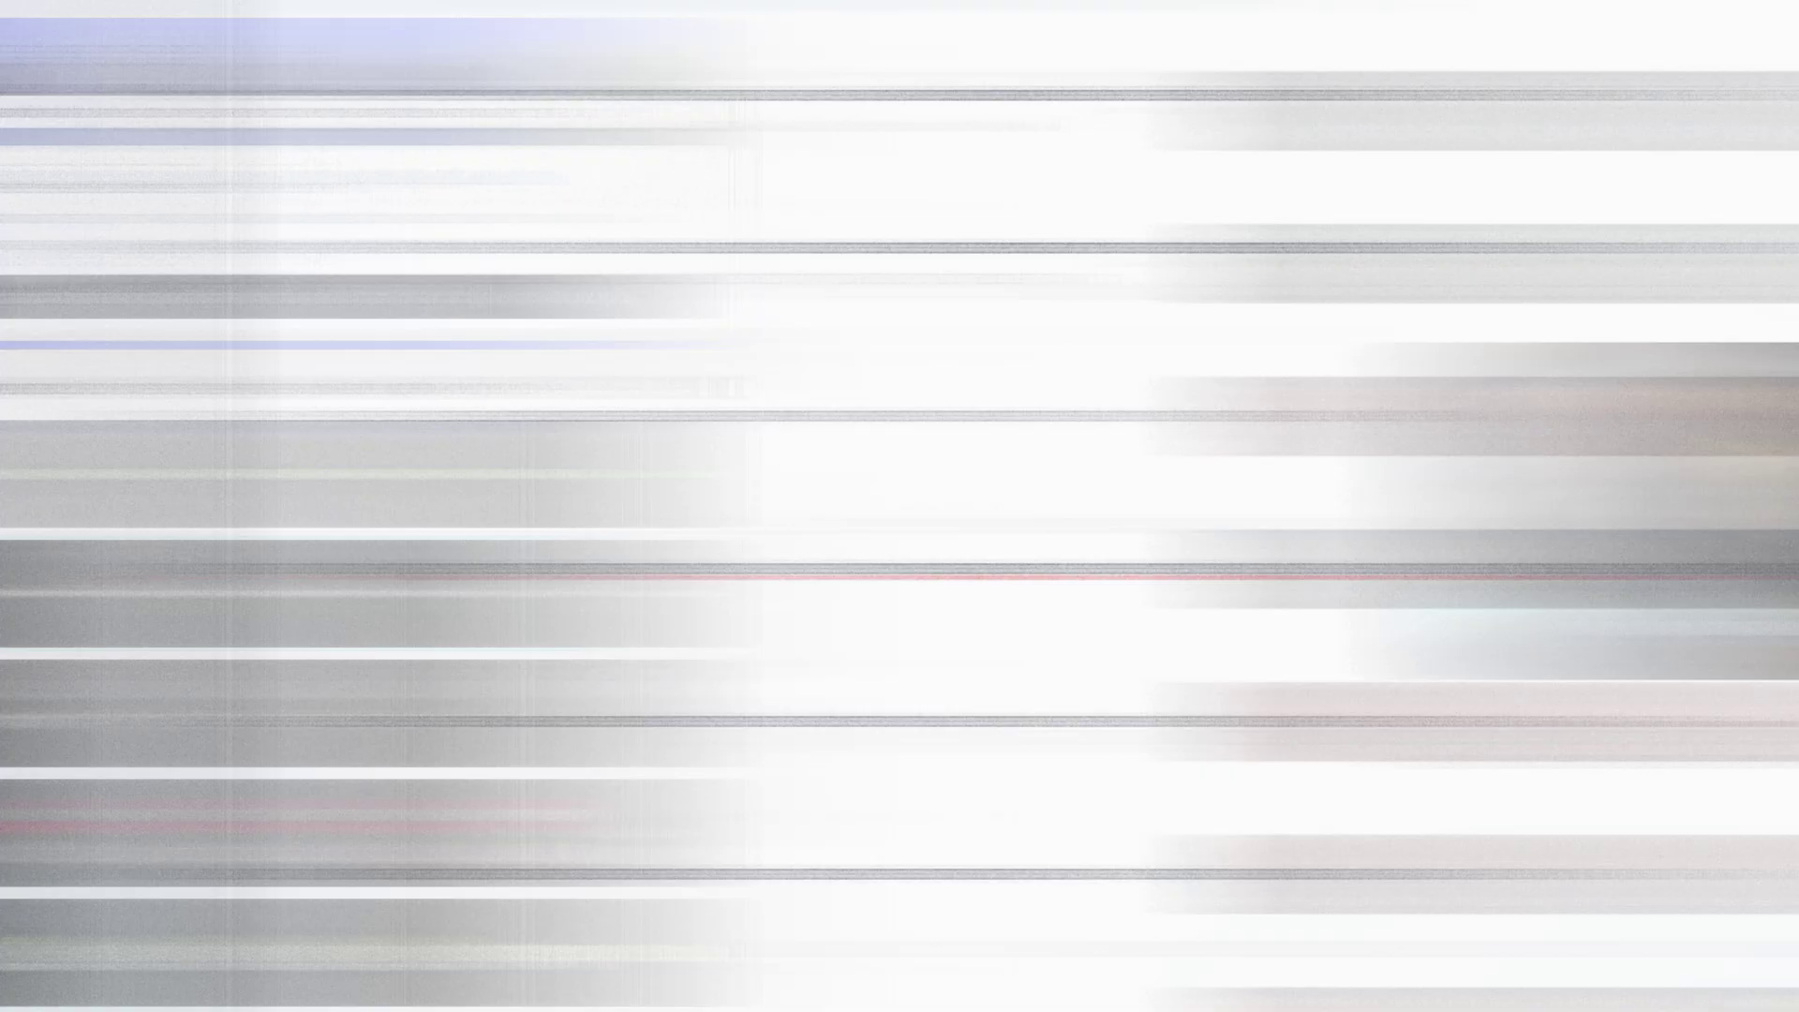
pyautogui.click(1657, 98)
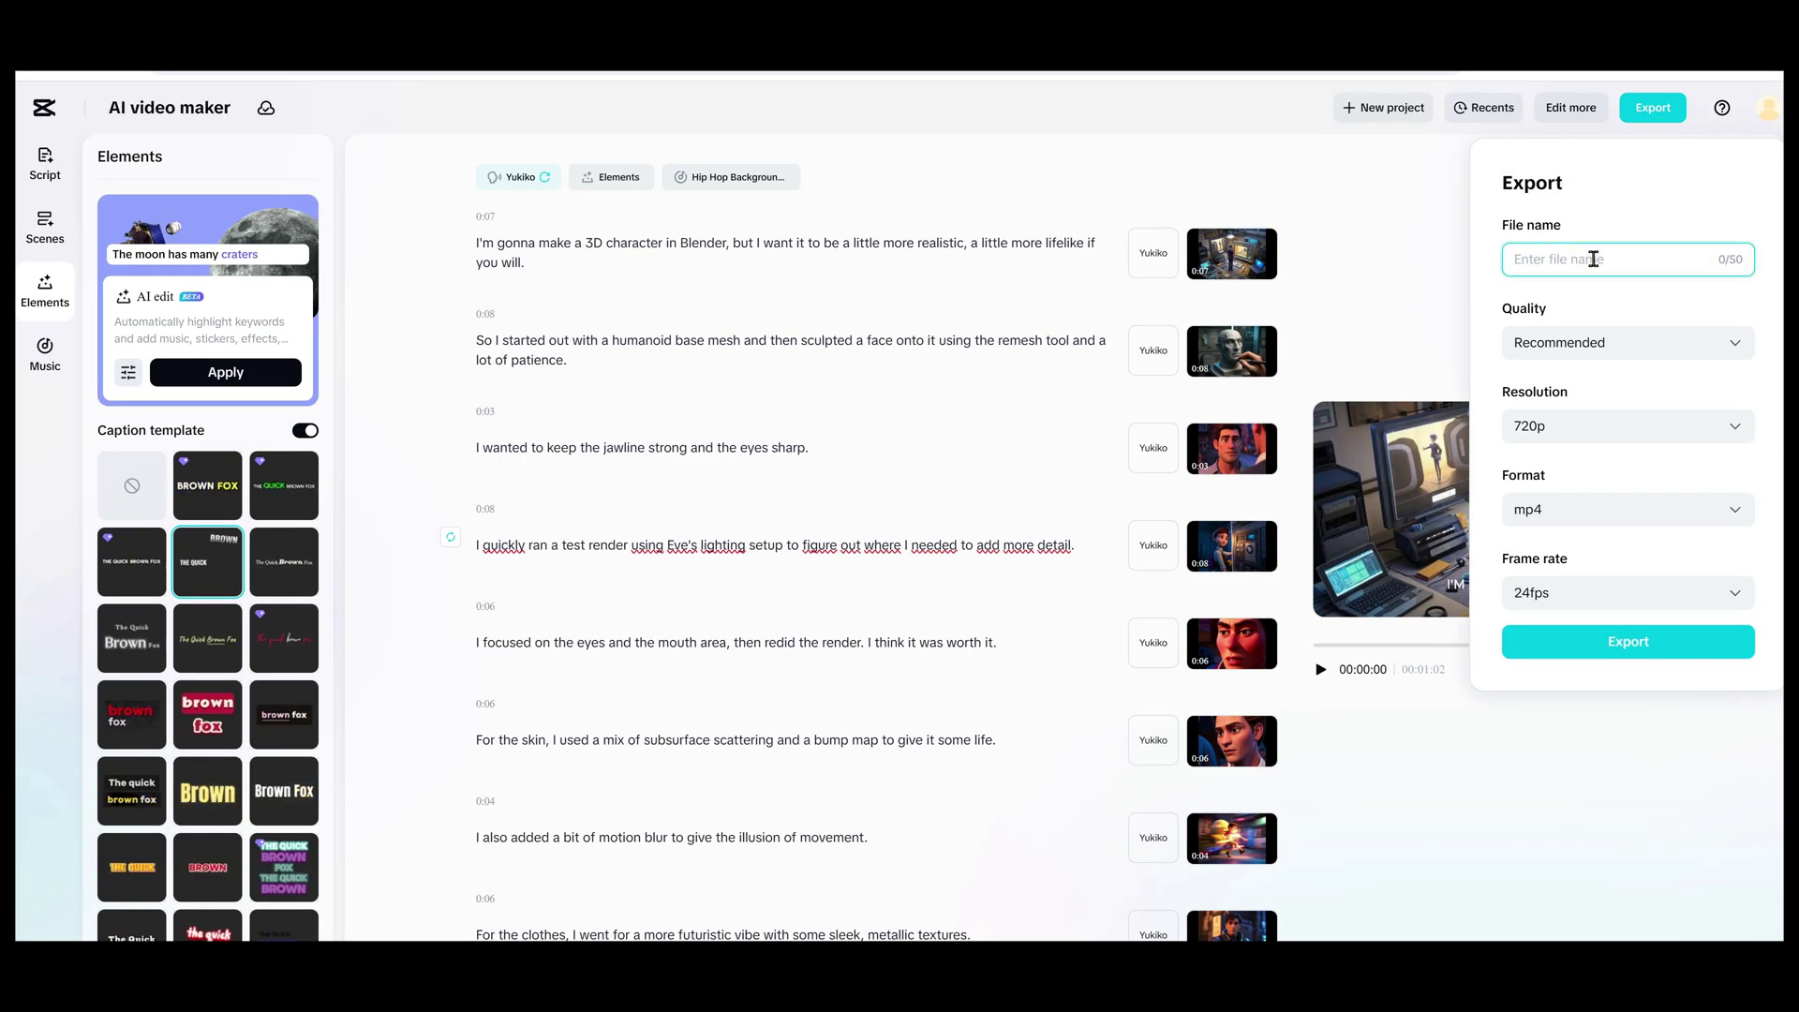
# - Export 'Anime 3D' at Recommended quality, 1080p, mp4 and 60fps
pyautogui.write('me 3D')
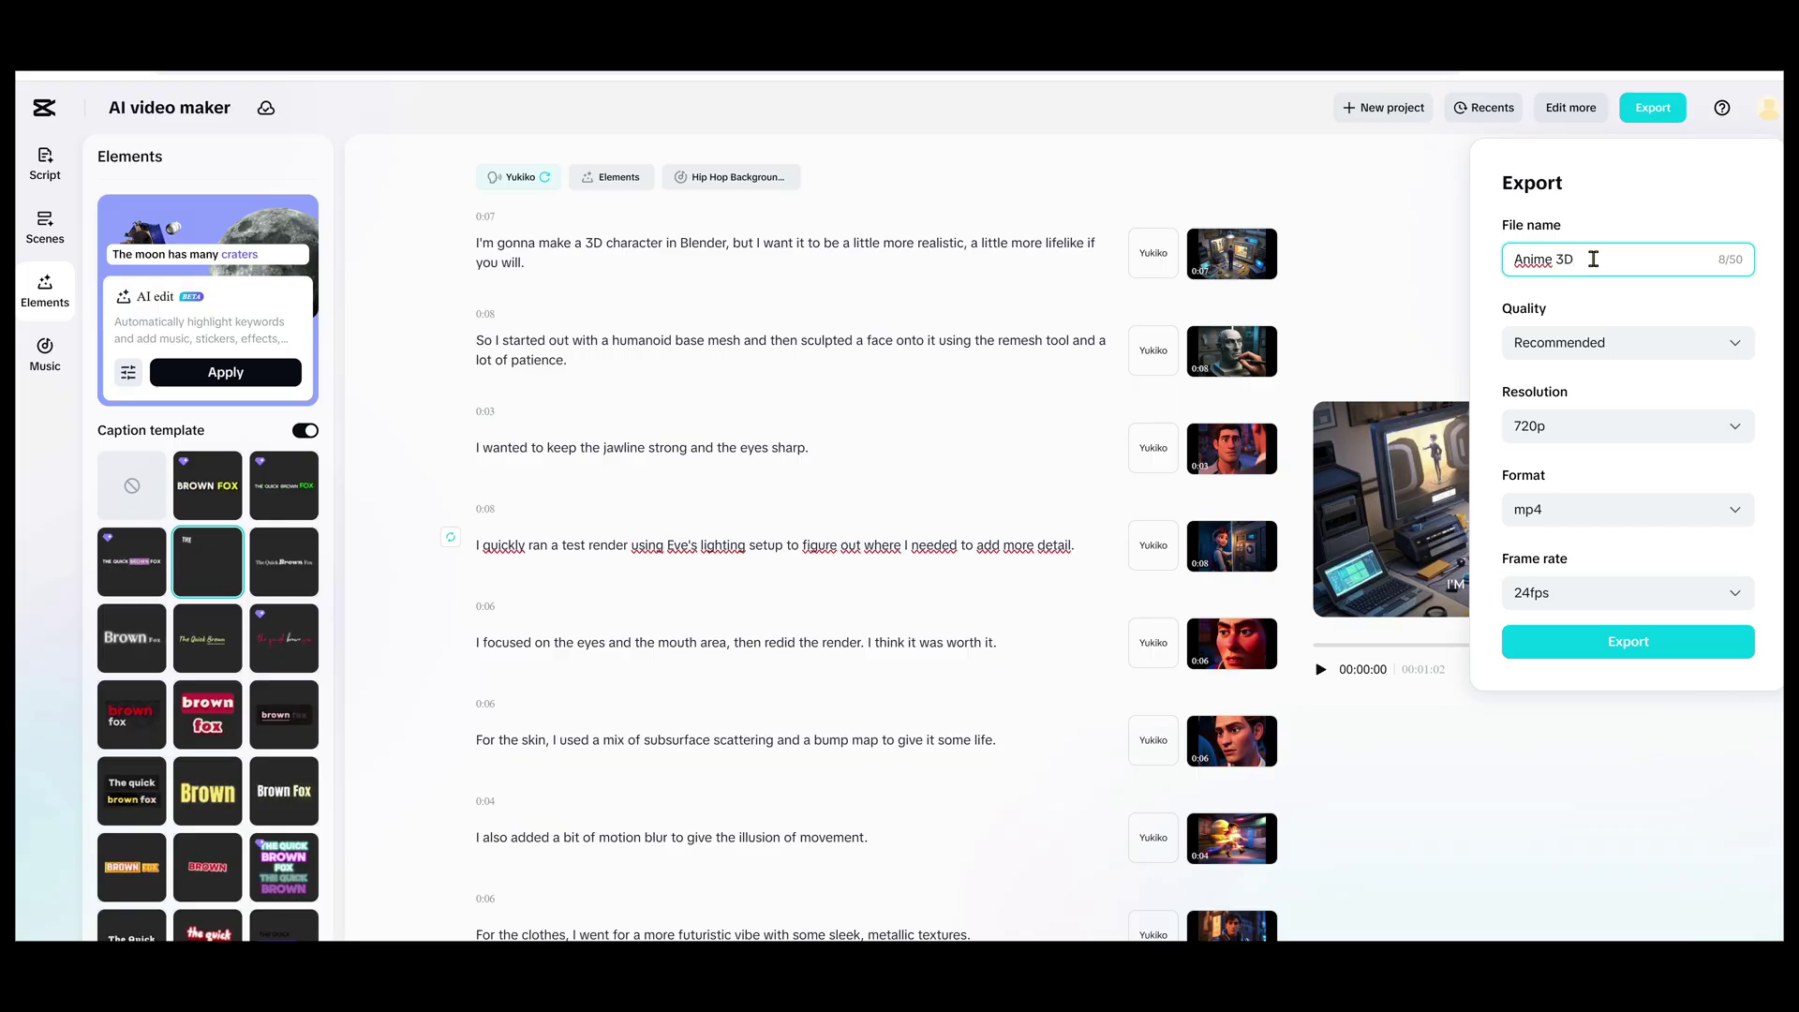
pyautogui.click(1674, 337)
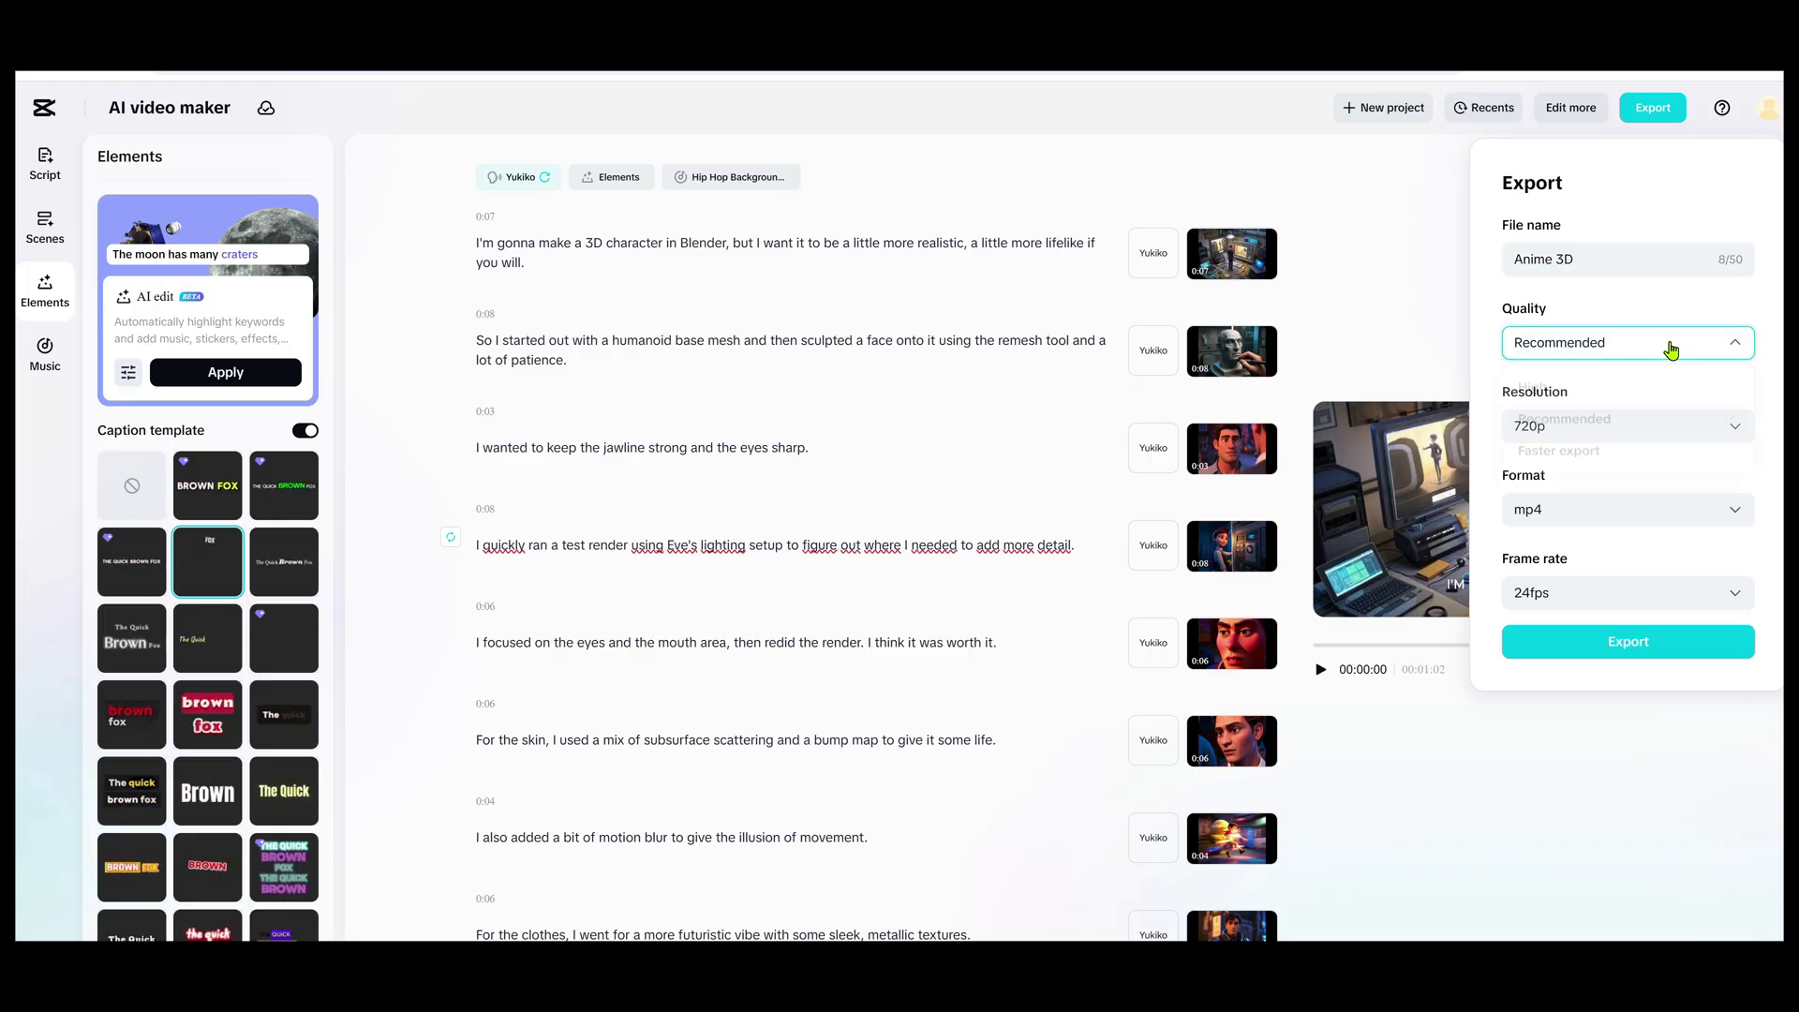
pyautogui.click(1622, 423)
pyautogui.click(1639, 427)
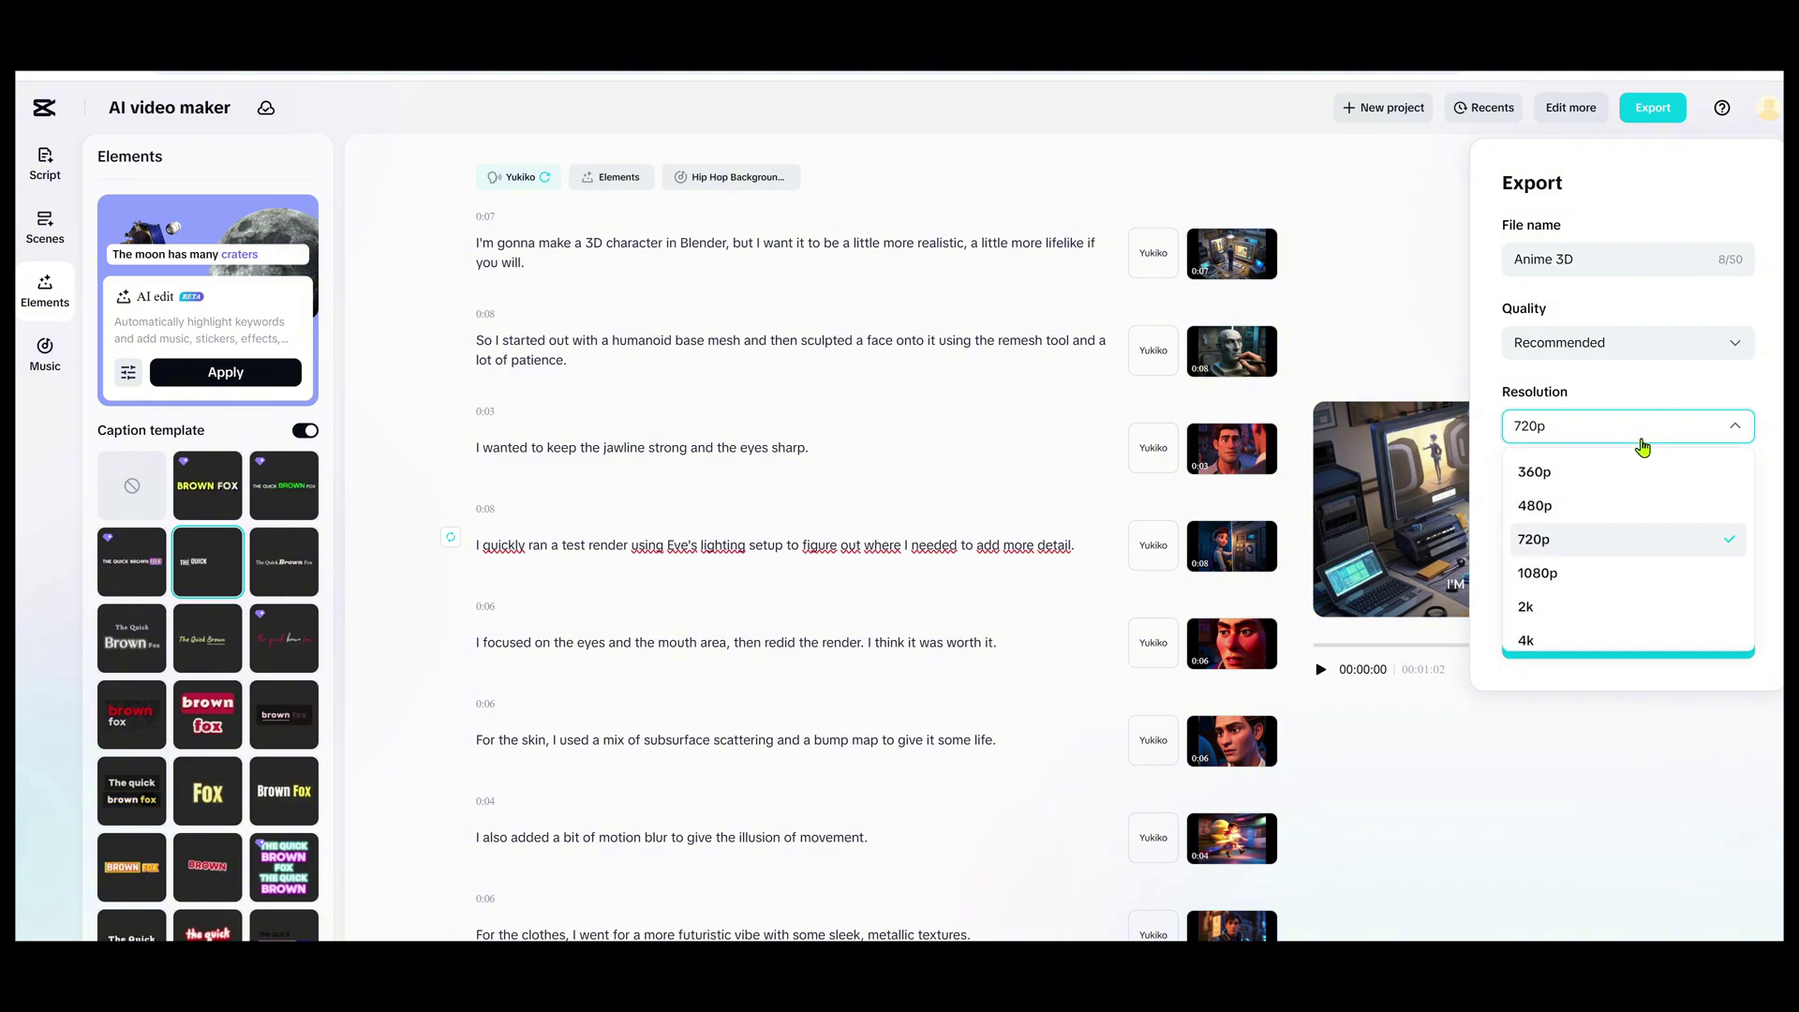
pyautogui.click(1583, 574)
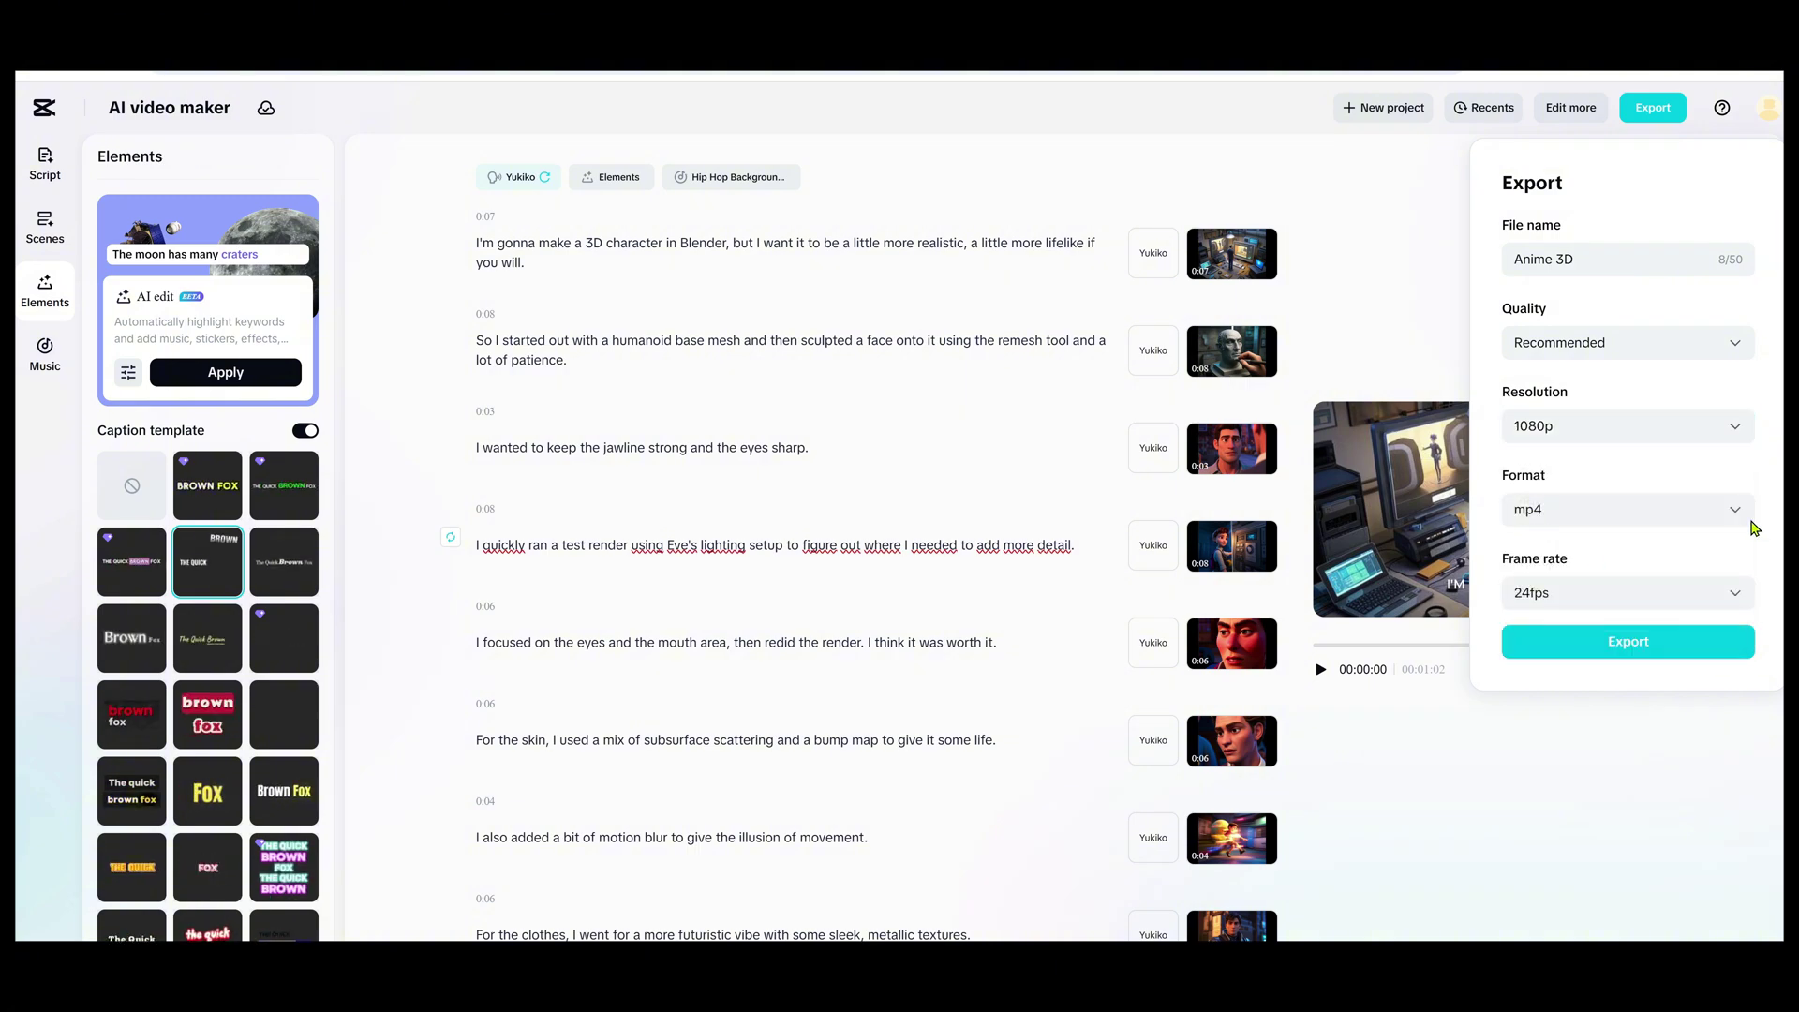
pyautogui.click(1628, 510)
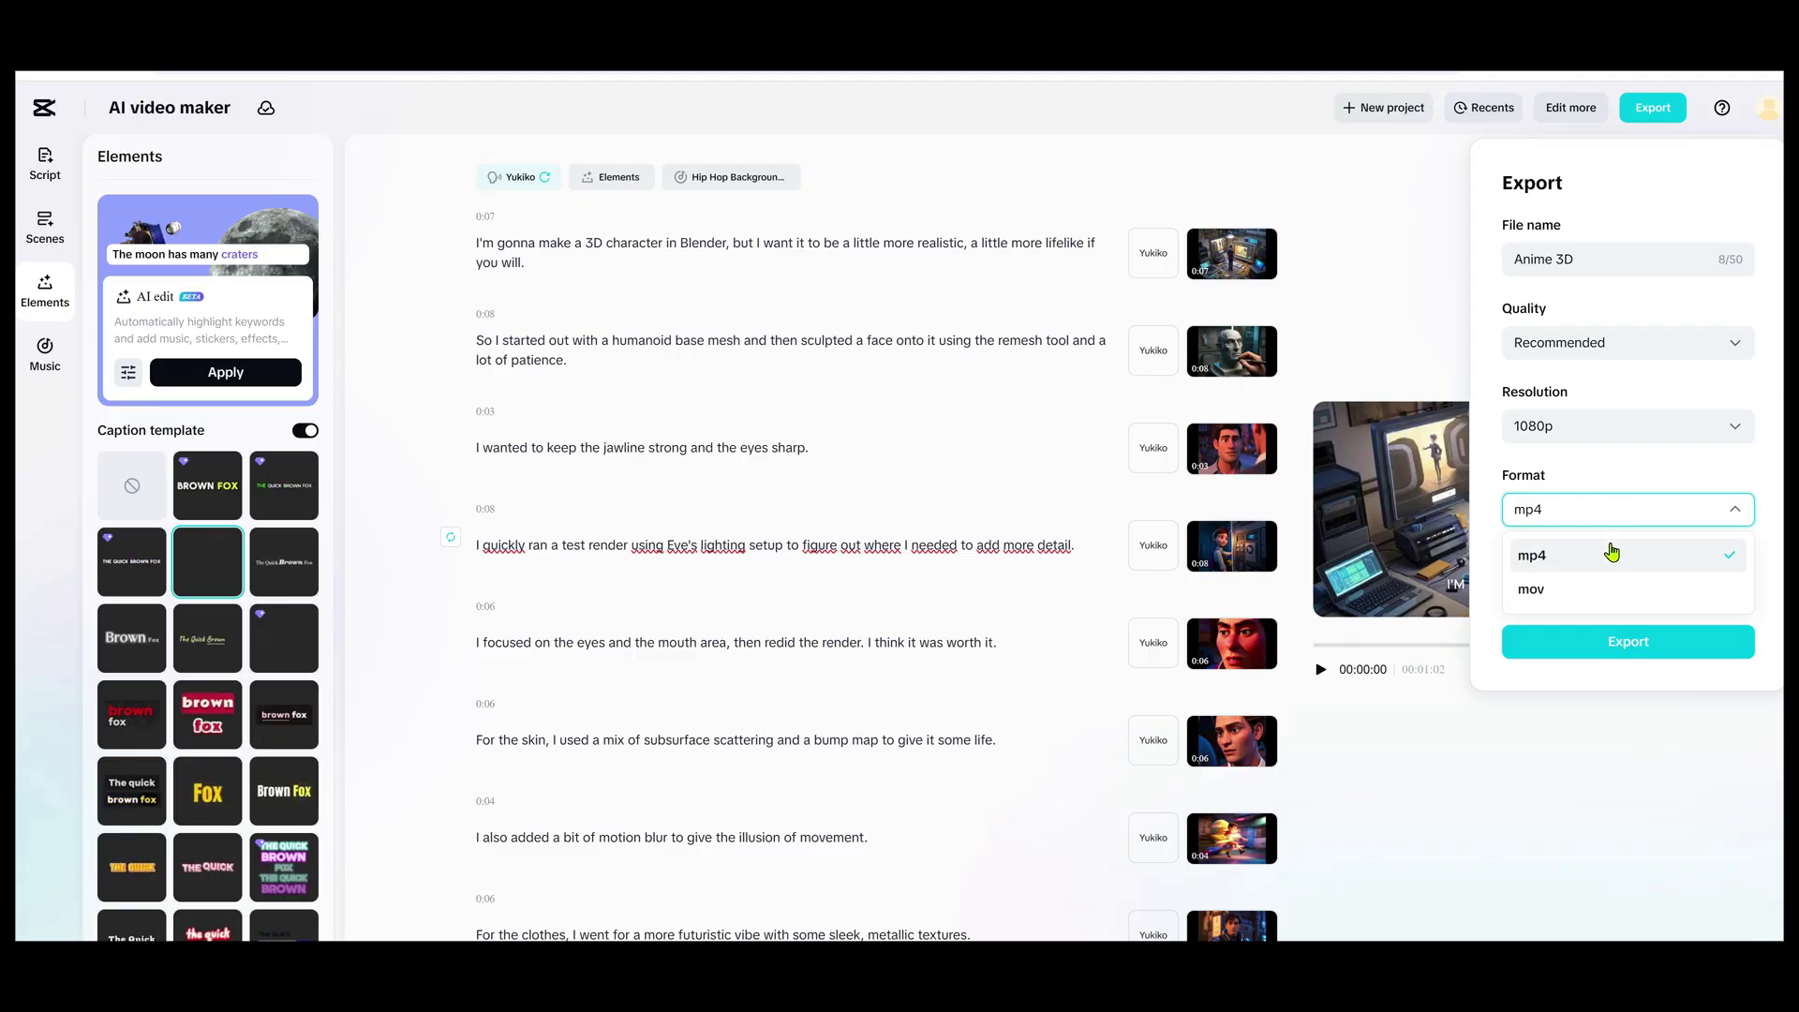
pyautogui.click(1602, 509)
pyautogui.click(1610, 594)
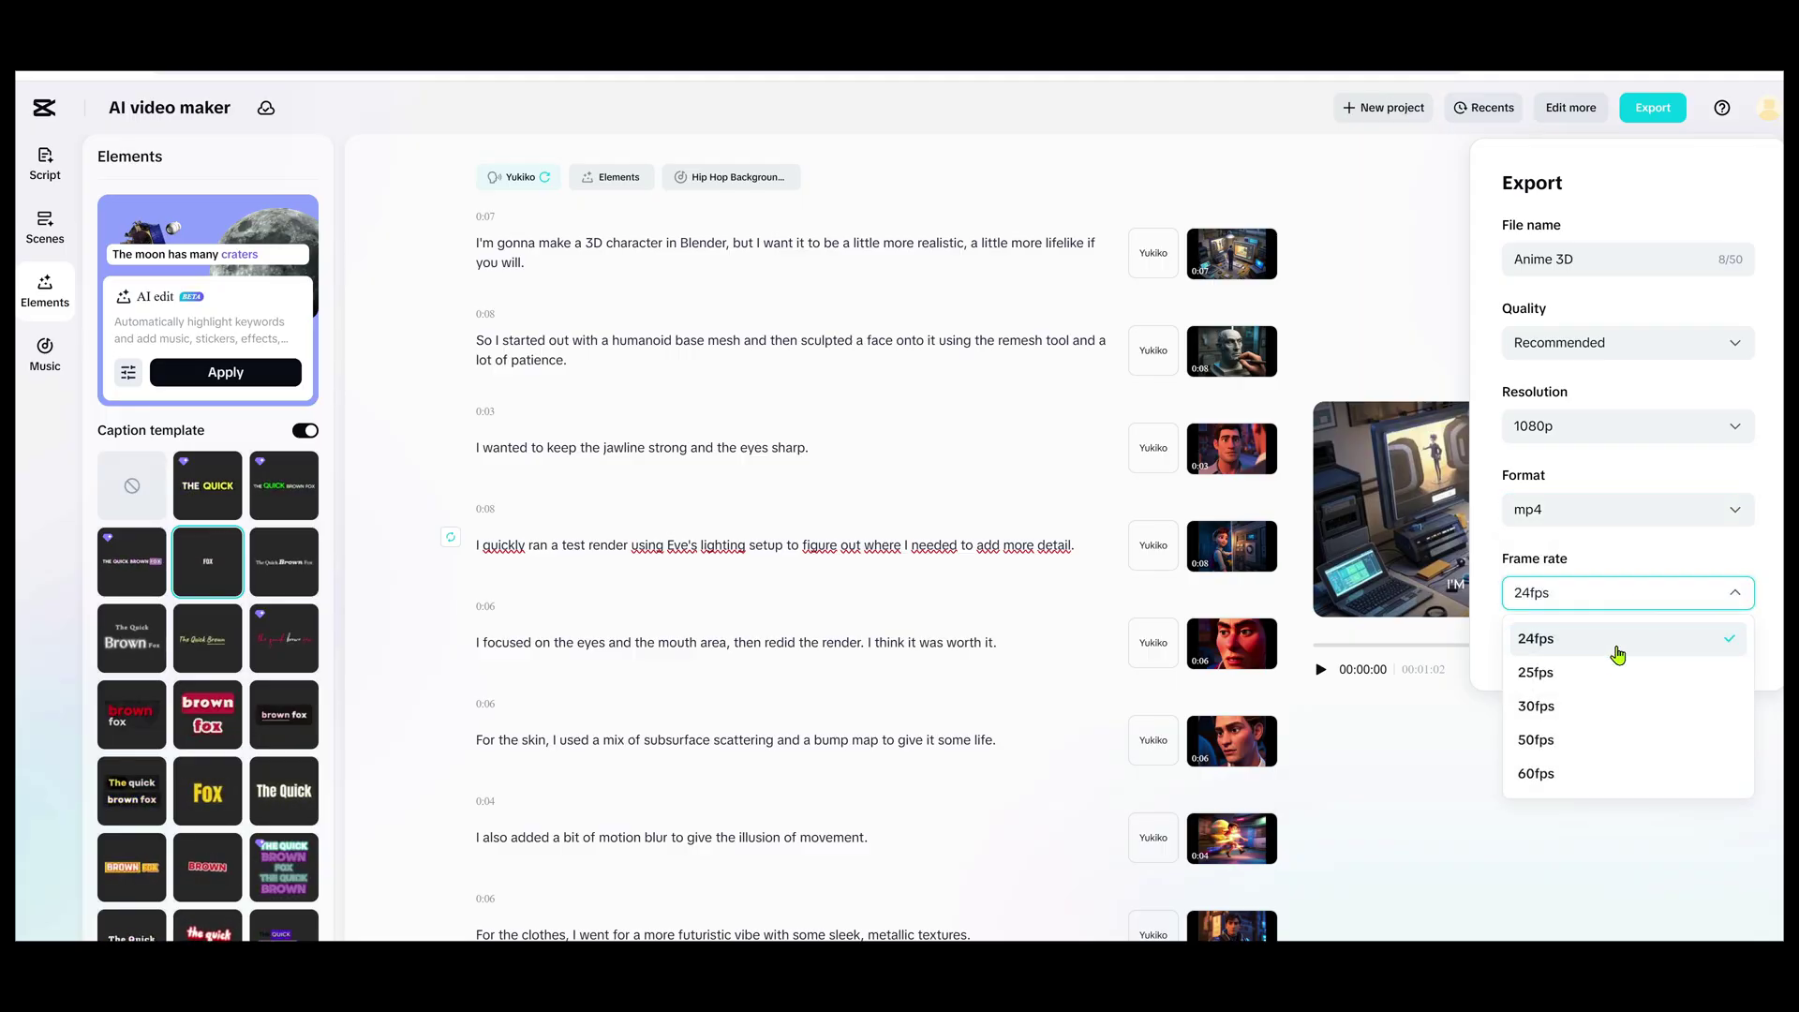
pyautogui.click(1602, 774)
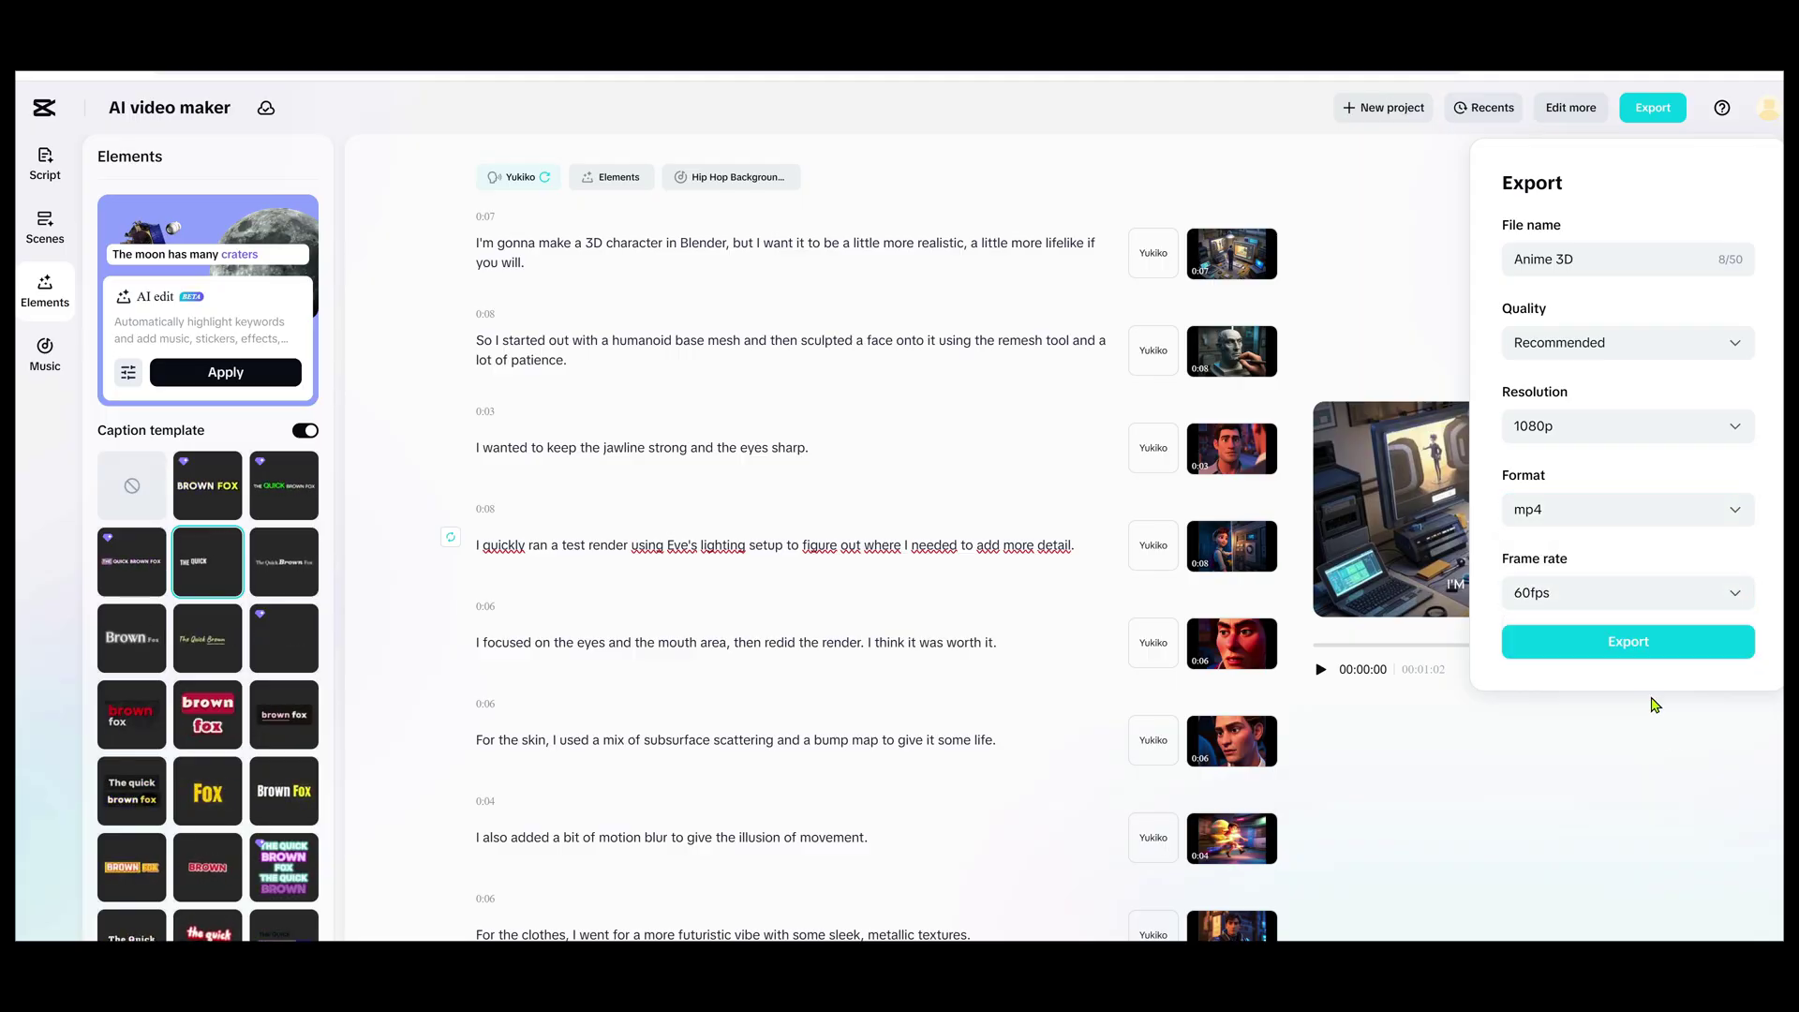
pyautogui.click(1648, 641)
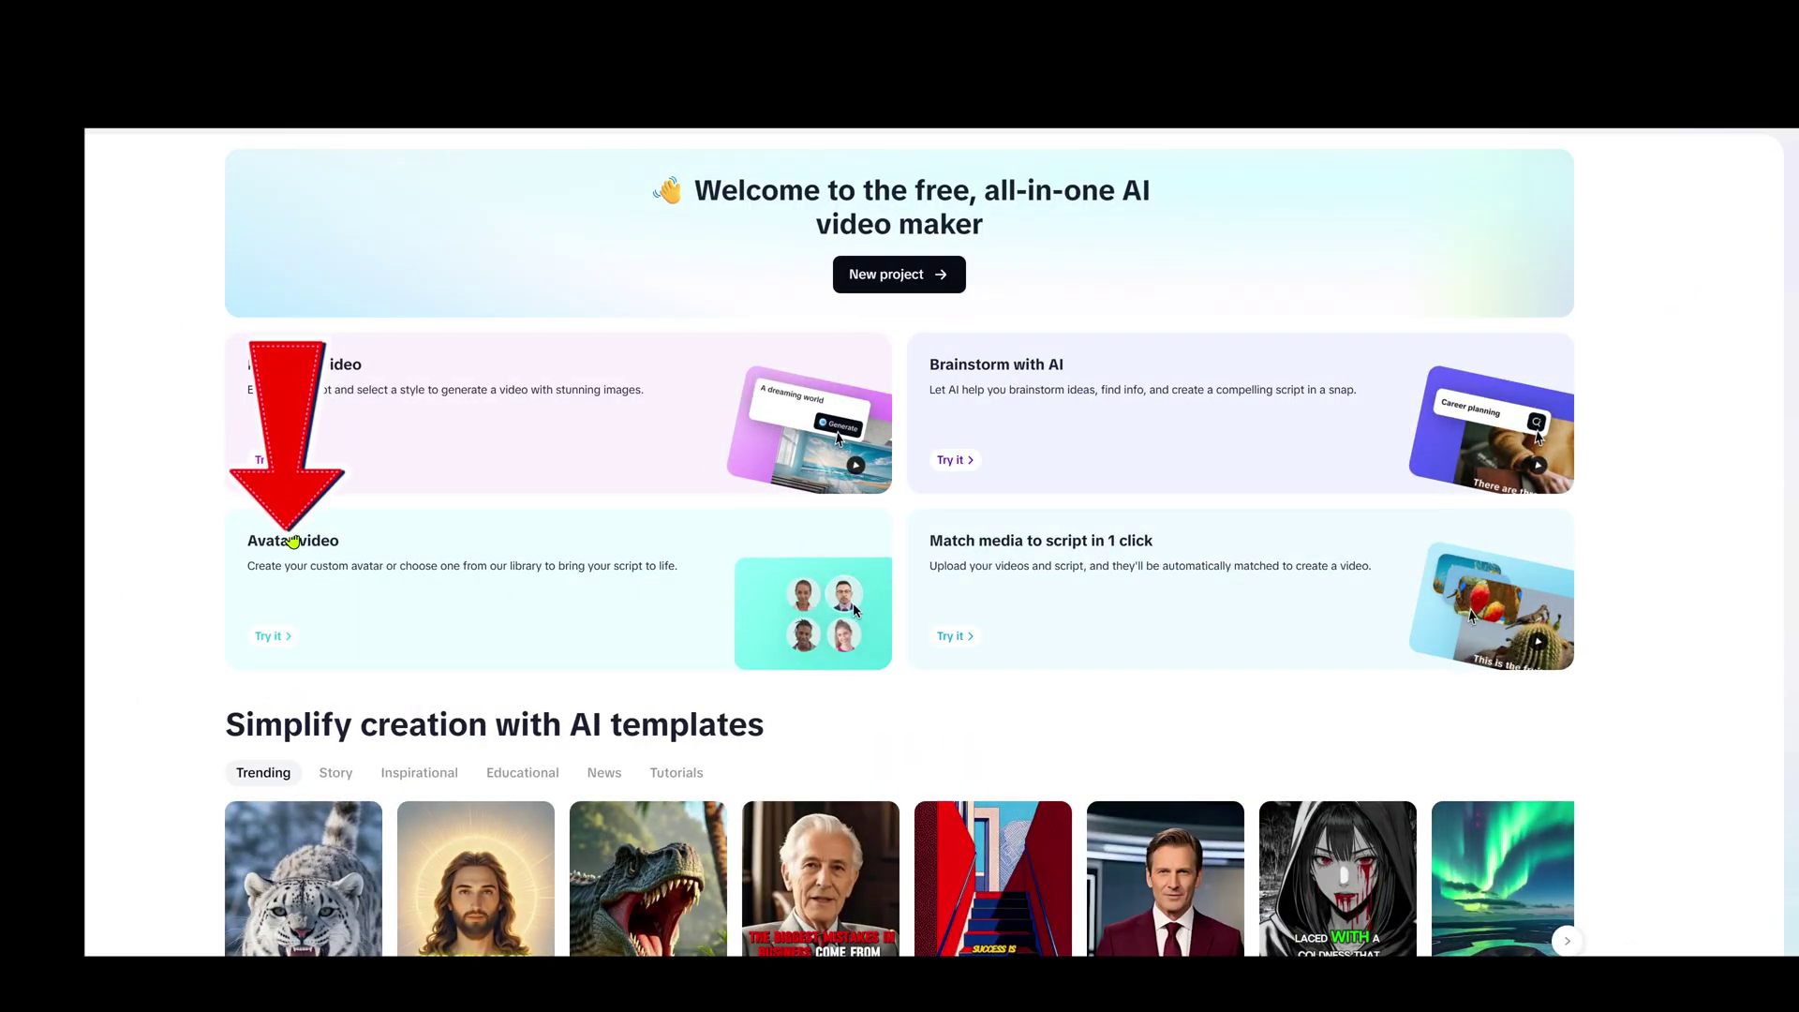
# - Start an Avatar video using the suited Trending presenter Master Will… with the Benny Cumbers voice
pyautogui.click(271, 637)
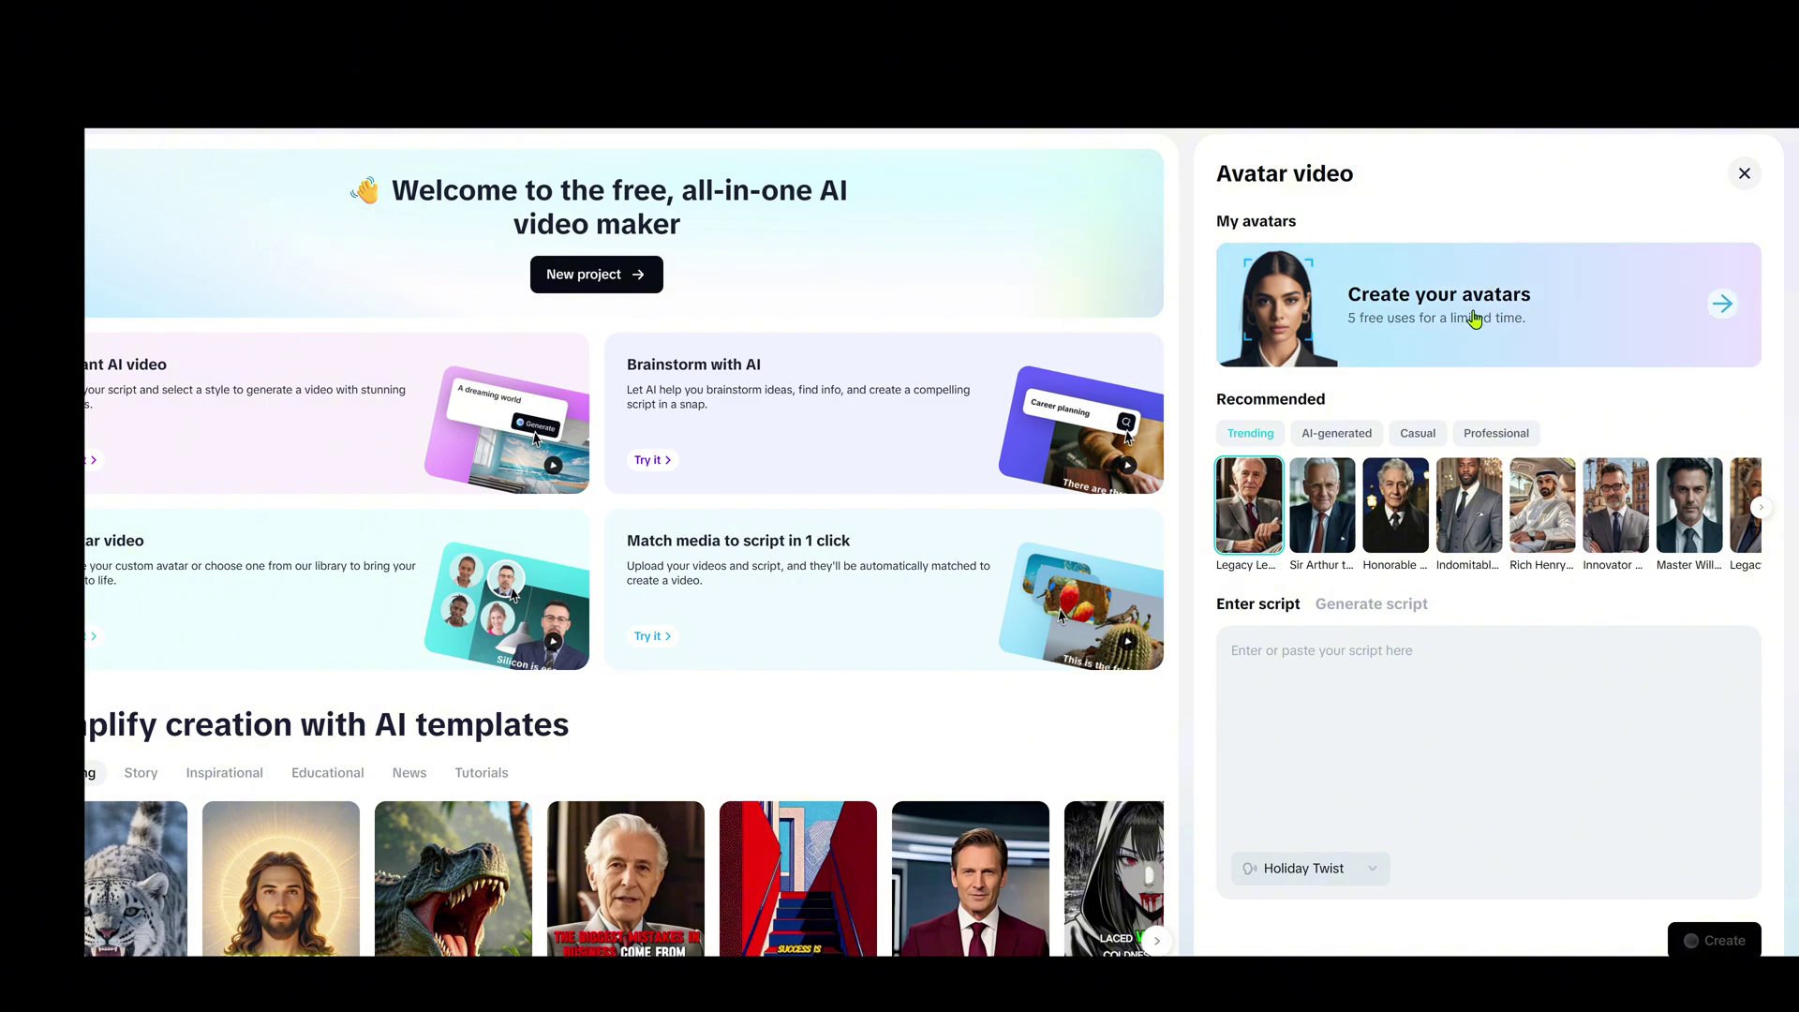
pyautogui.click(1312, 521)
pyautogui.click(1406, 525)
pyautogui.click(1344, 435)
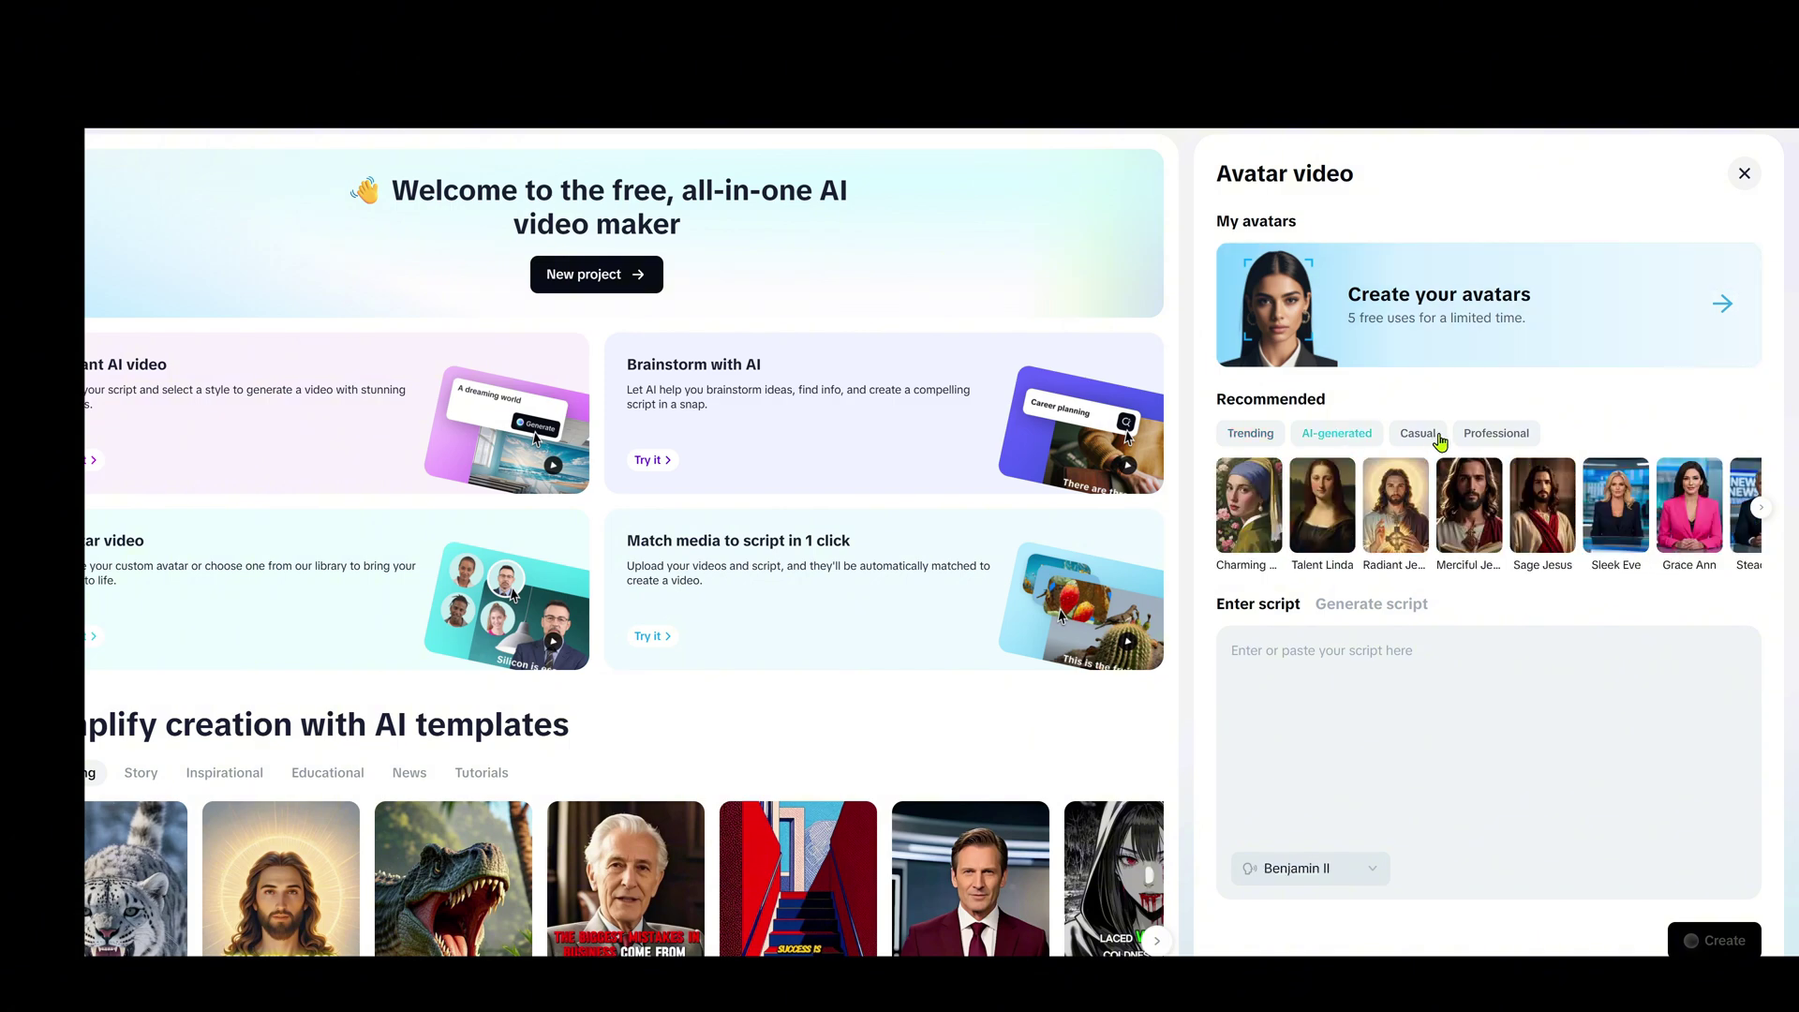
pyautogui.click(1426, 436)
pyautogui.click(1489, 437)
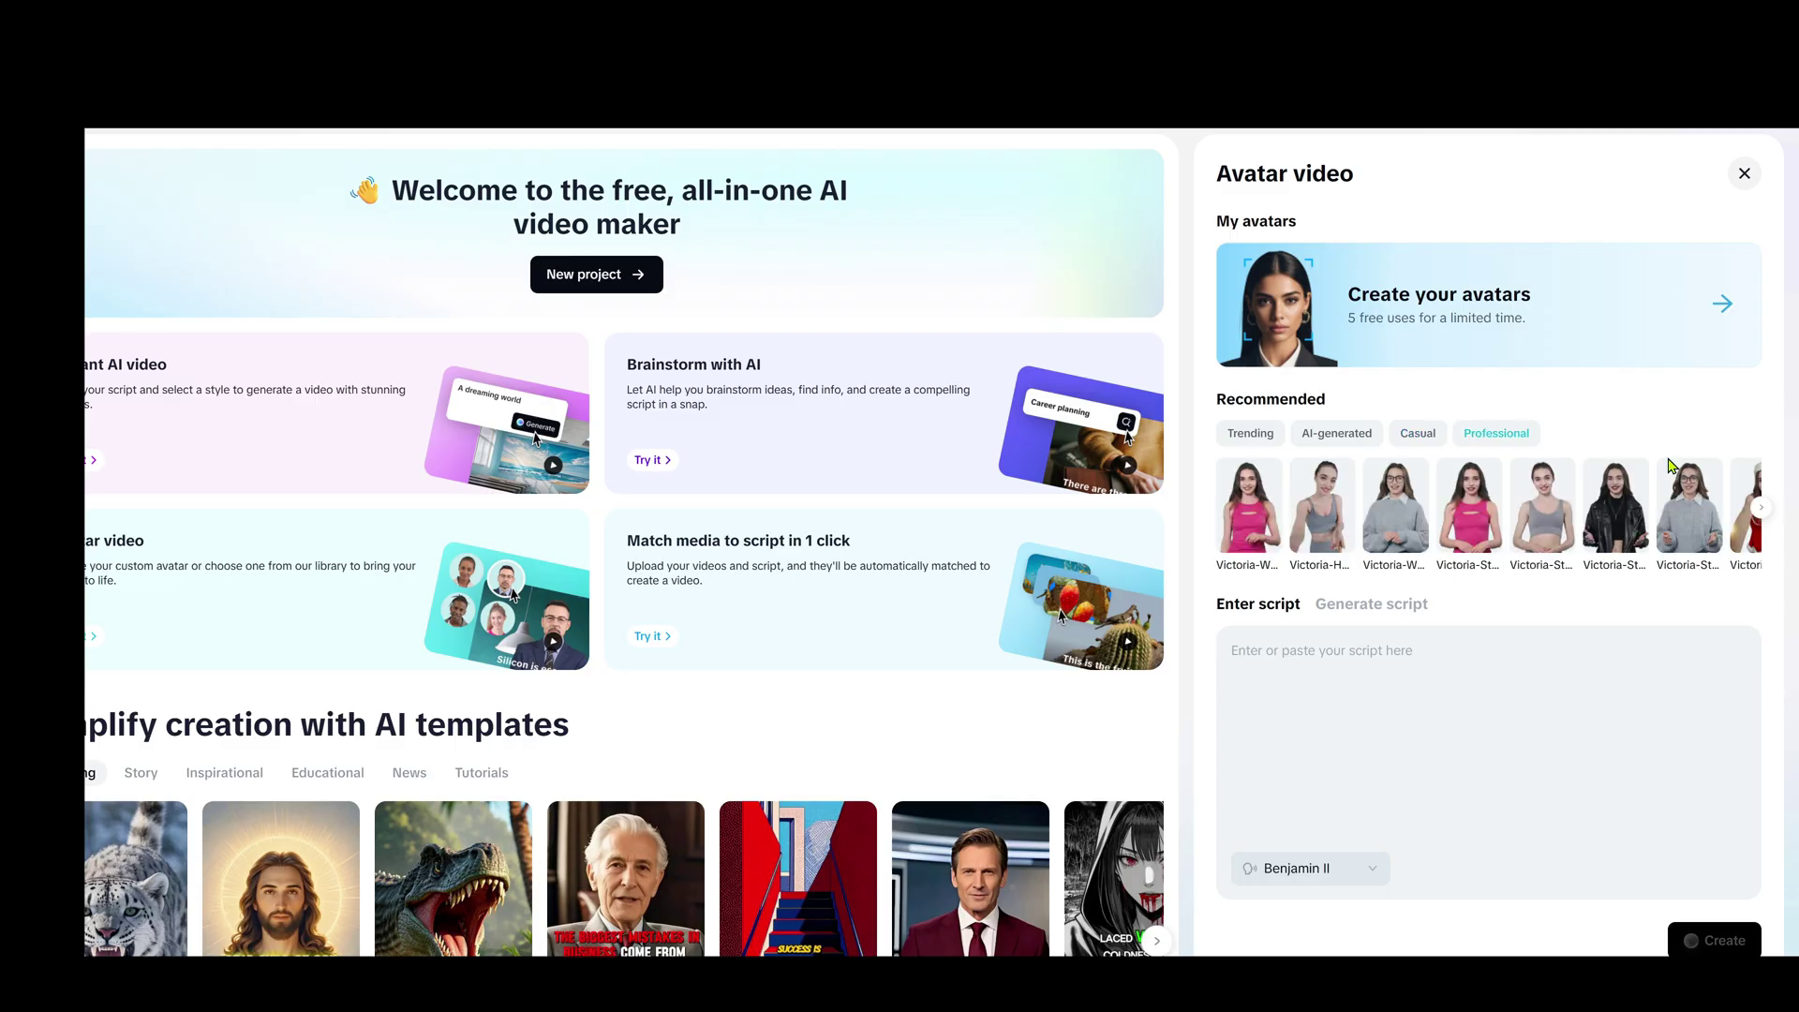
pyautogui.click(1266, 432)
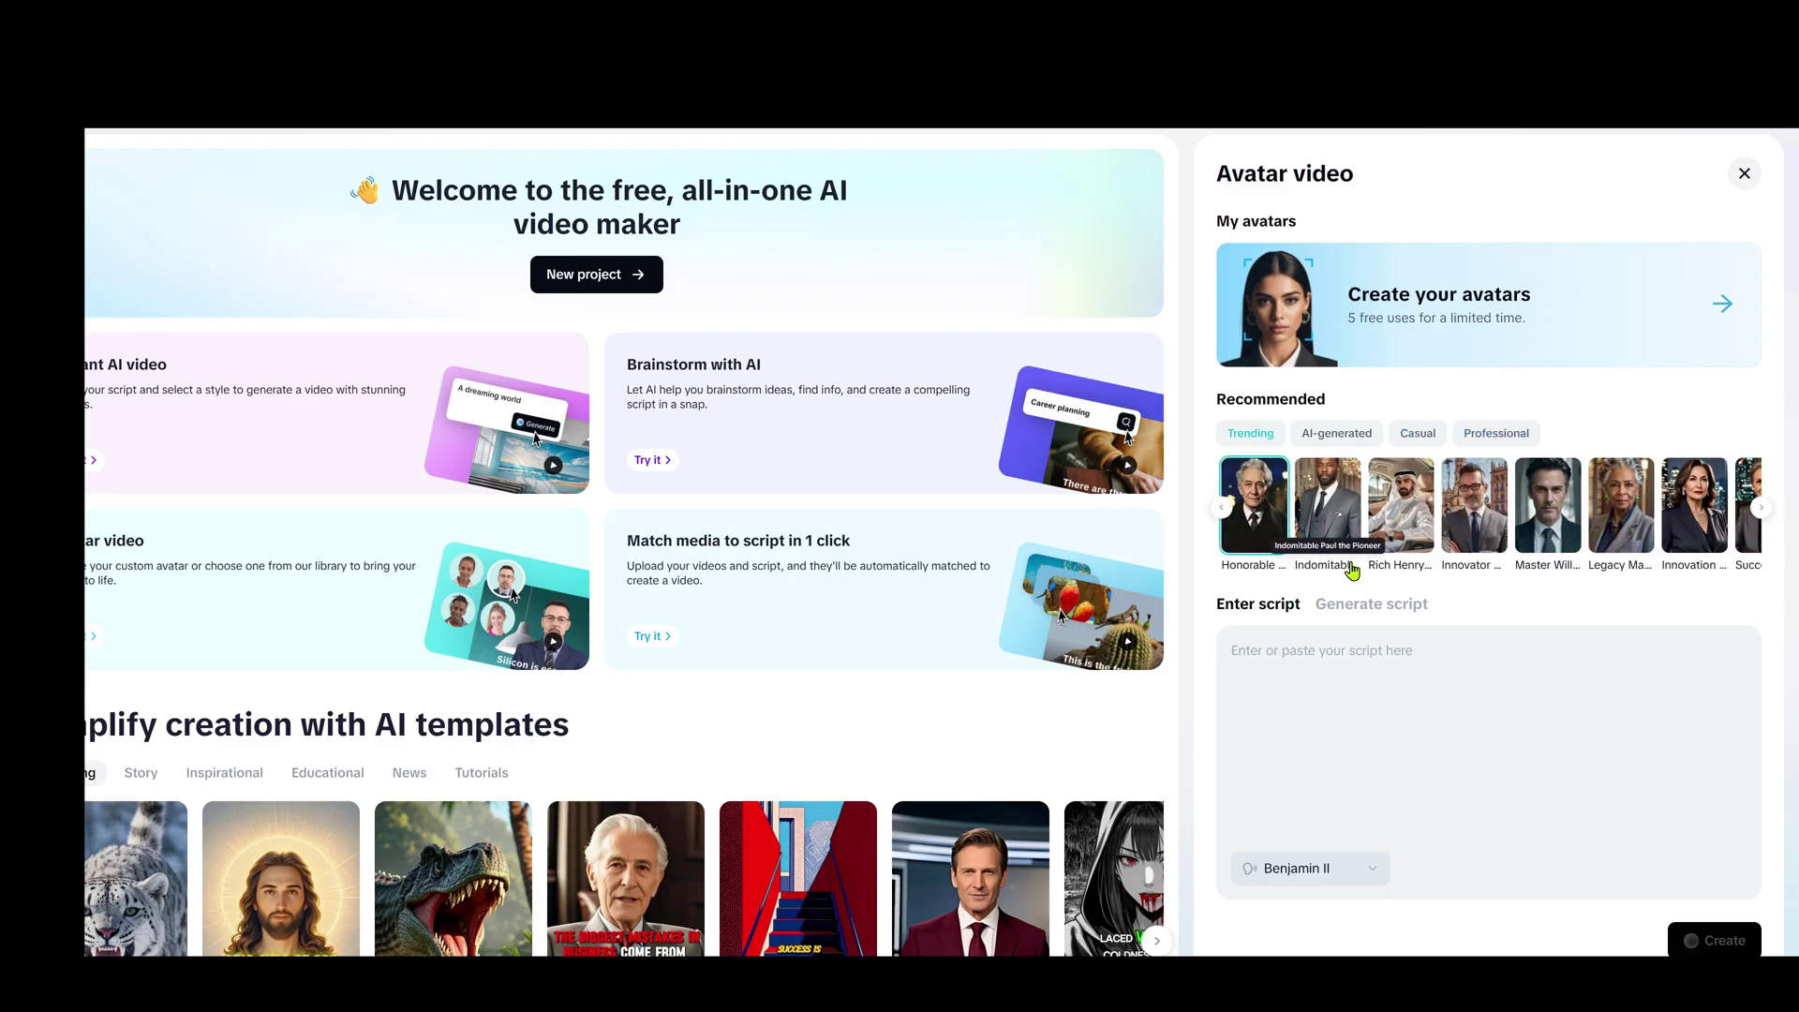
pyautogui.click(1222, 509)
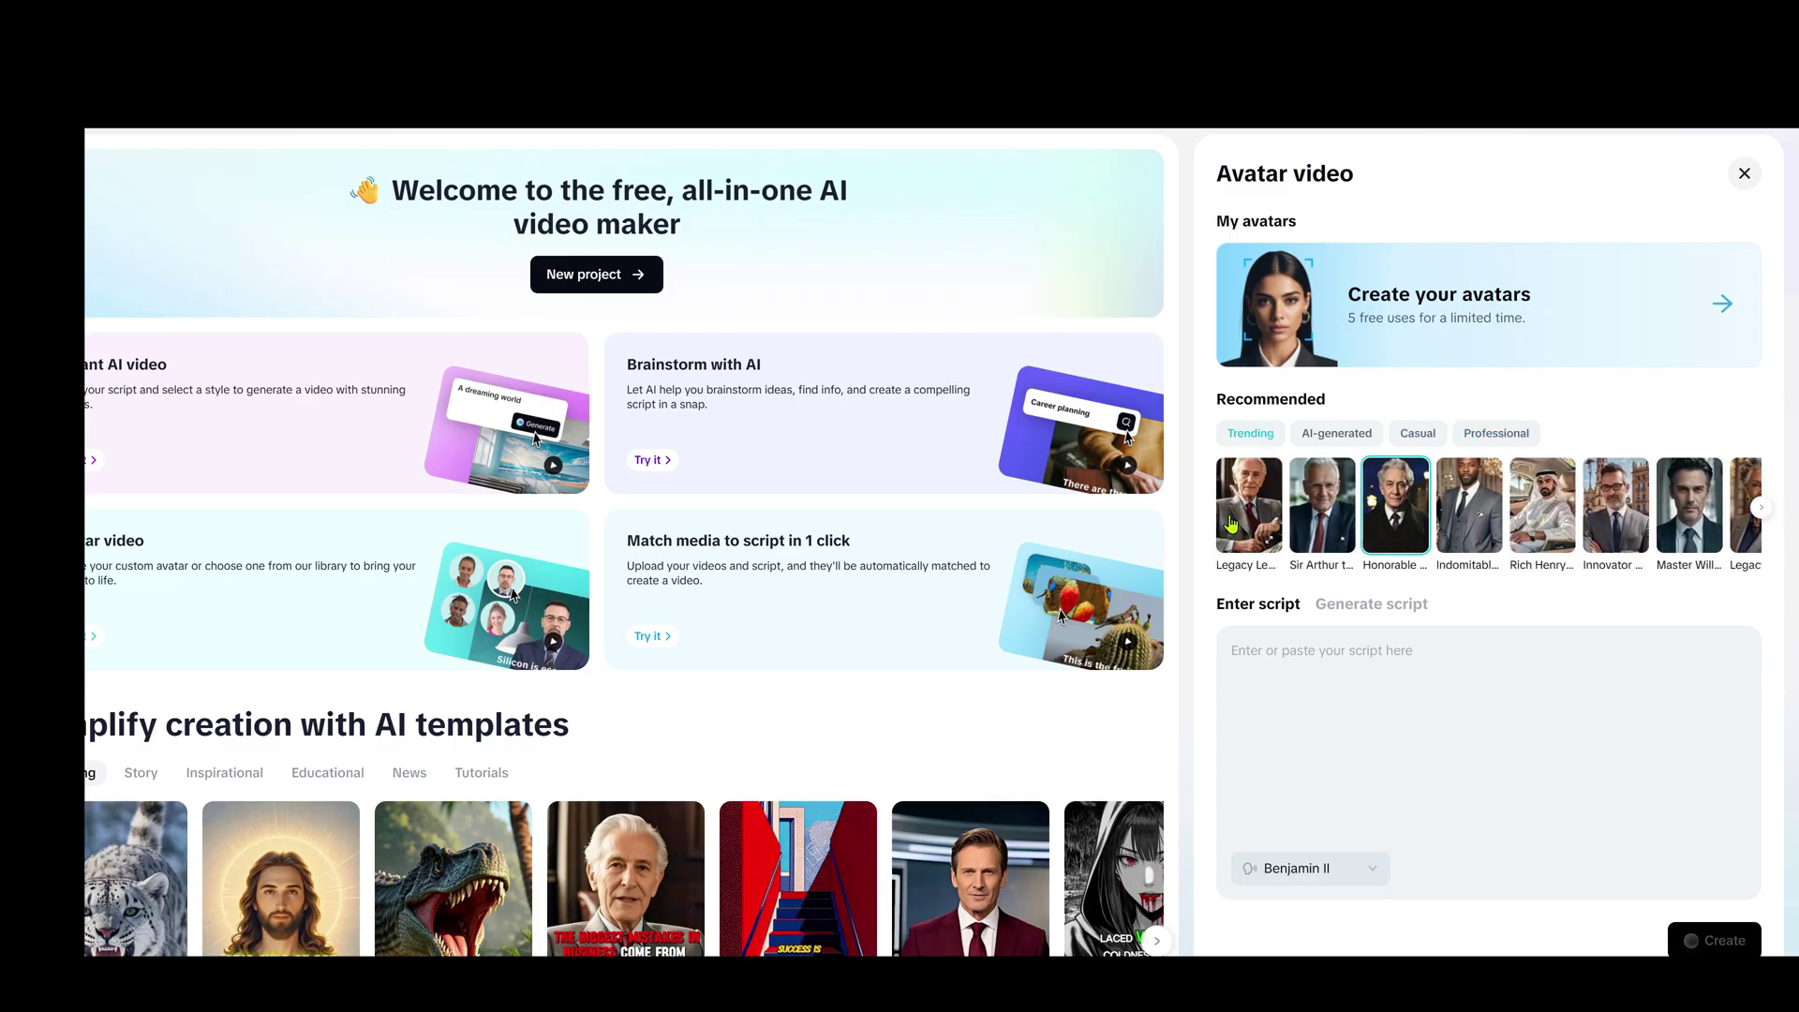
pyautogui.click(1698, 535)
pyautogui.click(1359, 601)
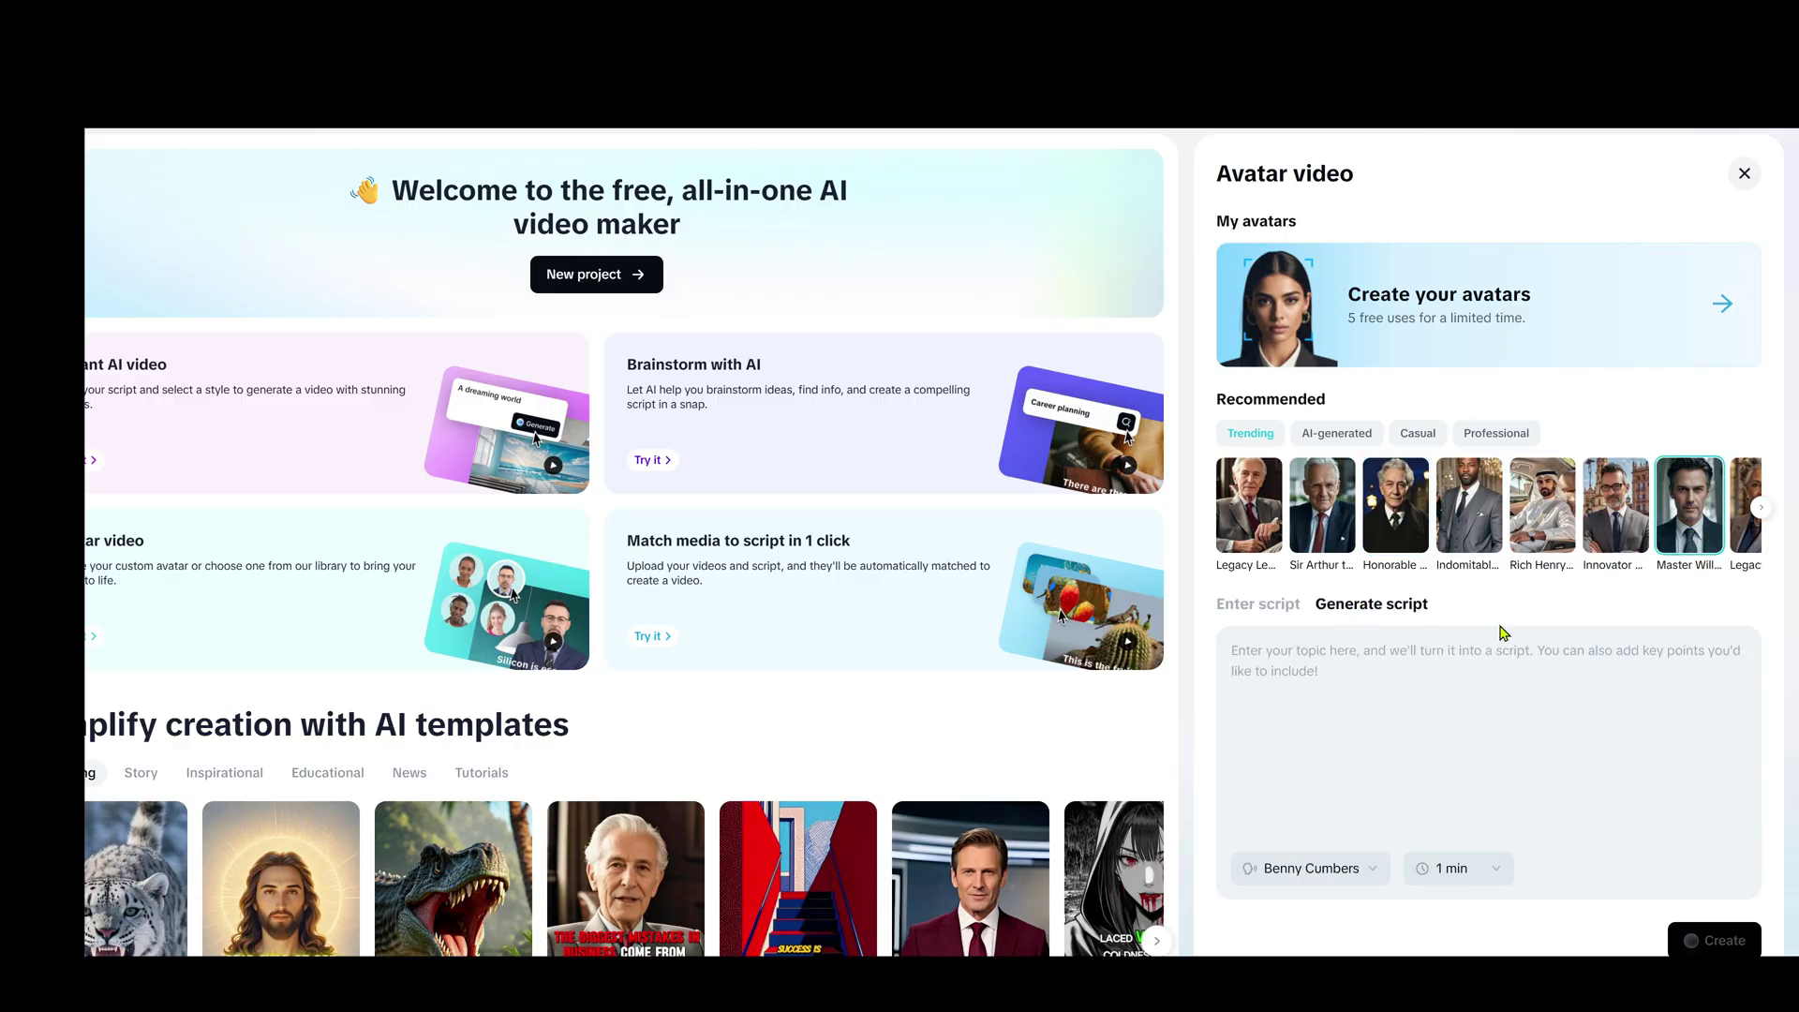
pyautogui.click(1266, 609)
# - Paste the prompt for a clean, professional, youthful, friendly CapCut-style avatar into the avatar script
pyautogui.click(1378, 616)
pyautogui.click(1260, 605)
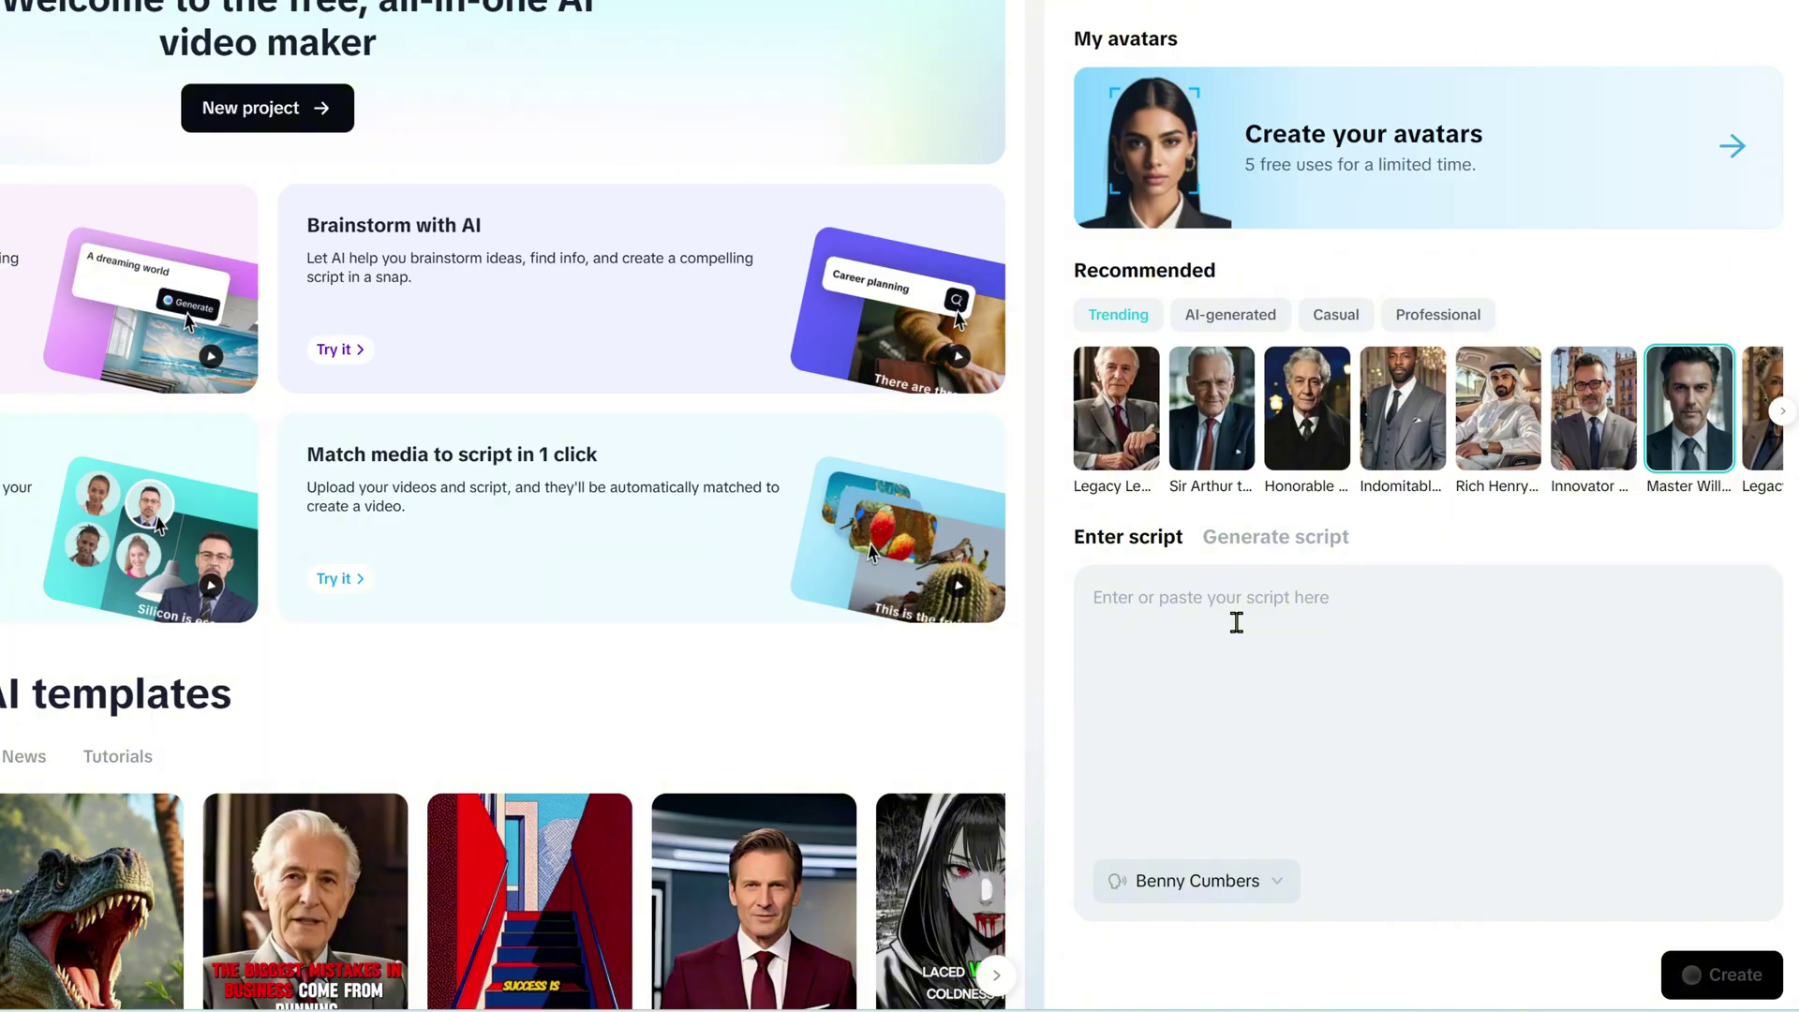
pyautogui.write('Prompt: "Create a clean, professional avatar for a video editor app like CapCut. The avatar should be a sleek, stylized character with minimal details, focusing on clear facial features, smooth skin texture, and a modern, youthful appearance. The character should be wearing a simple yet trendy outfit, possibly with a tech-inspired aesthetic. The background should be soft with abstract shapes or subtle patterns, in keeping with CapCut’s minimalist and user-friendly design. The character should have a welcoming, friendly expression."')
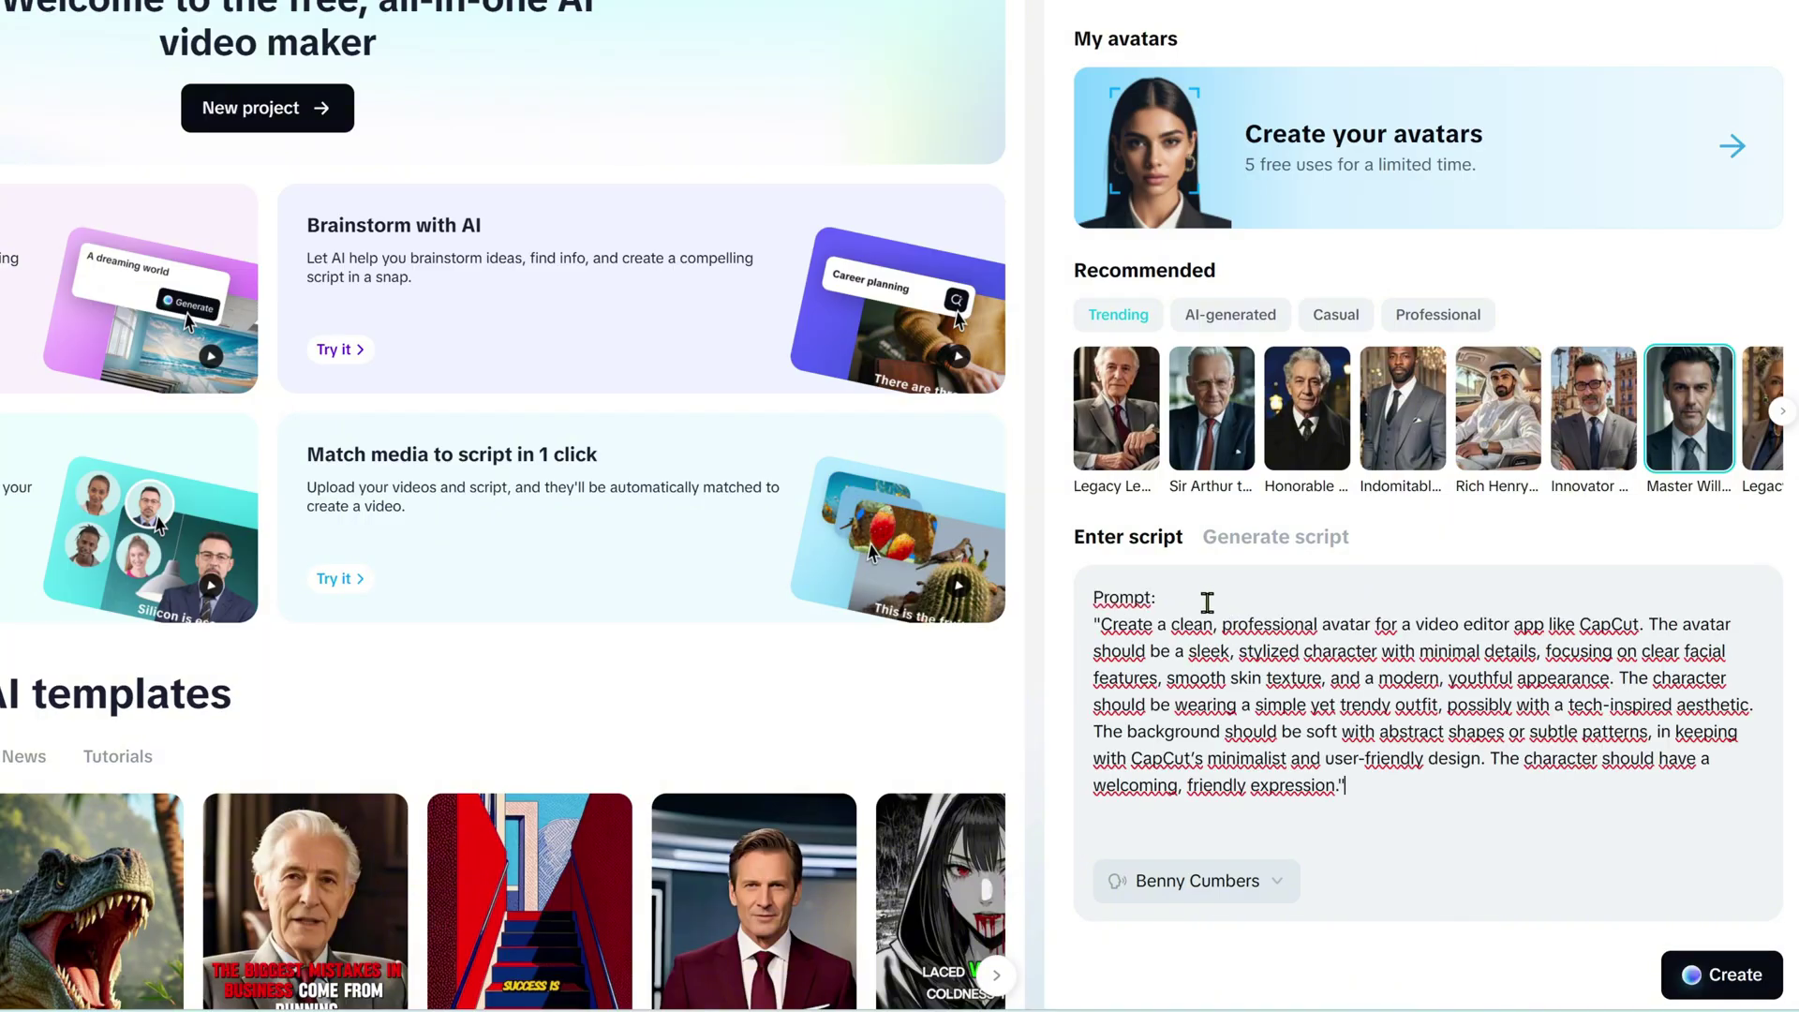